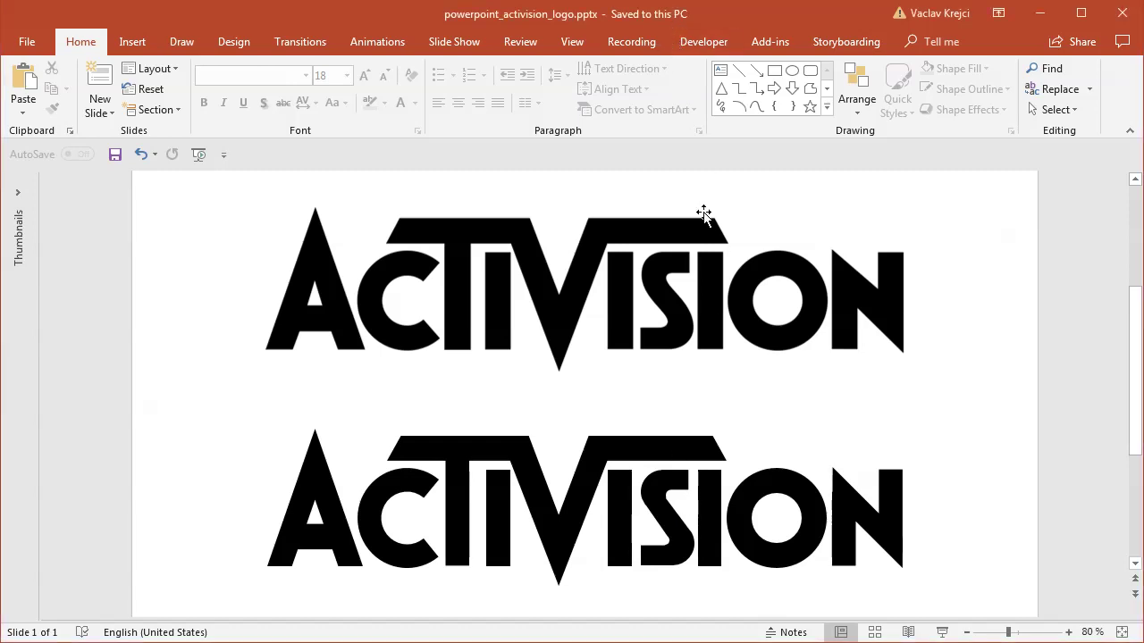
- Compare the original and shape-built logos, then switch to Presentation3 with the single reference logo
{"action": "left_click", "coordinate": [588, 310]}
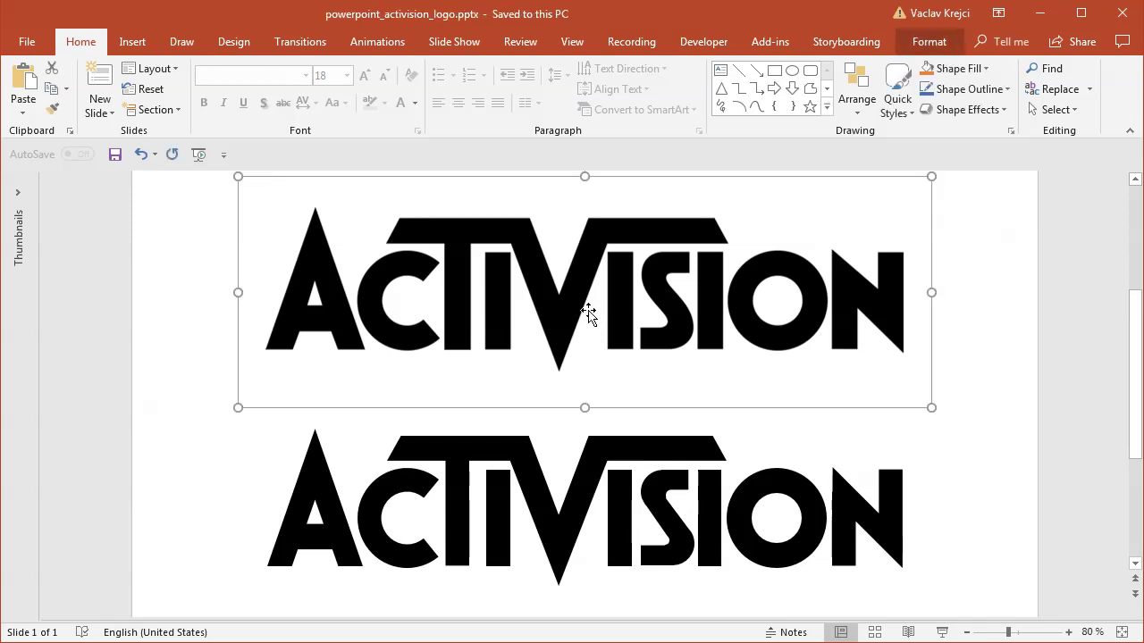
{"action": "left_click", "coordinate": [607, 448]}
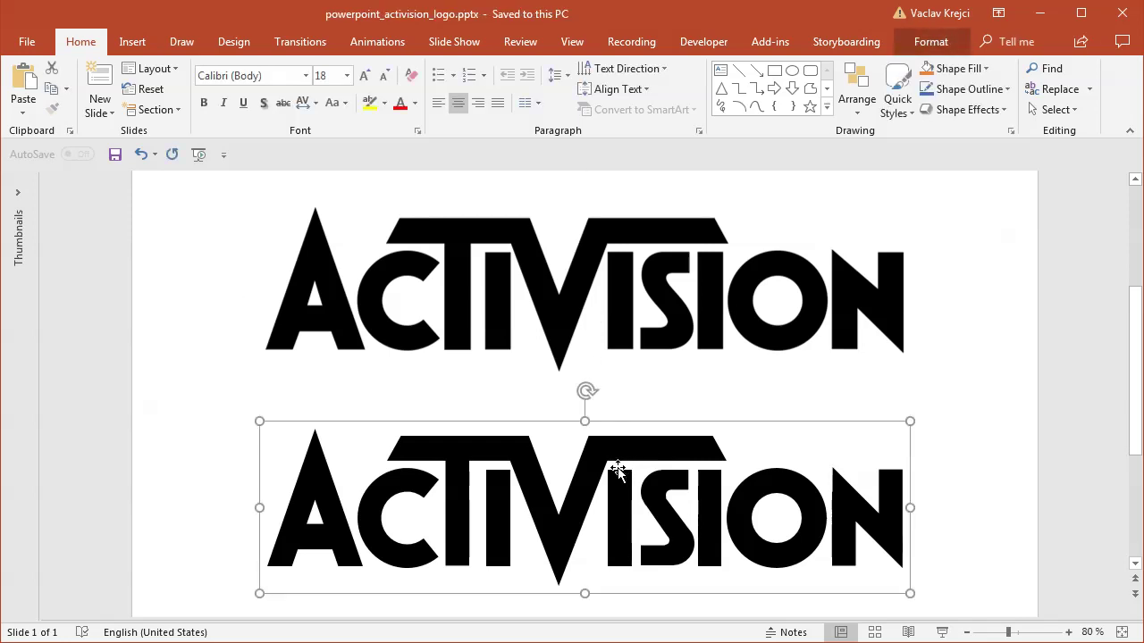
{"action": "left_click", "coordinate": [930, 42]}
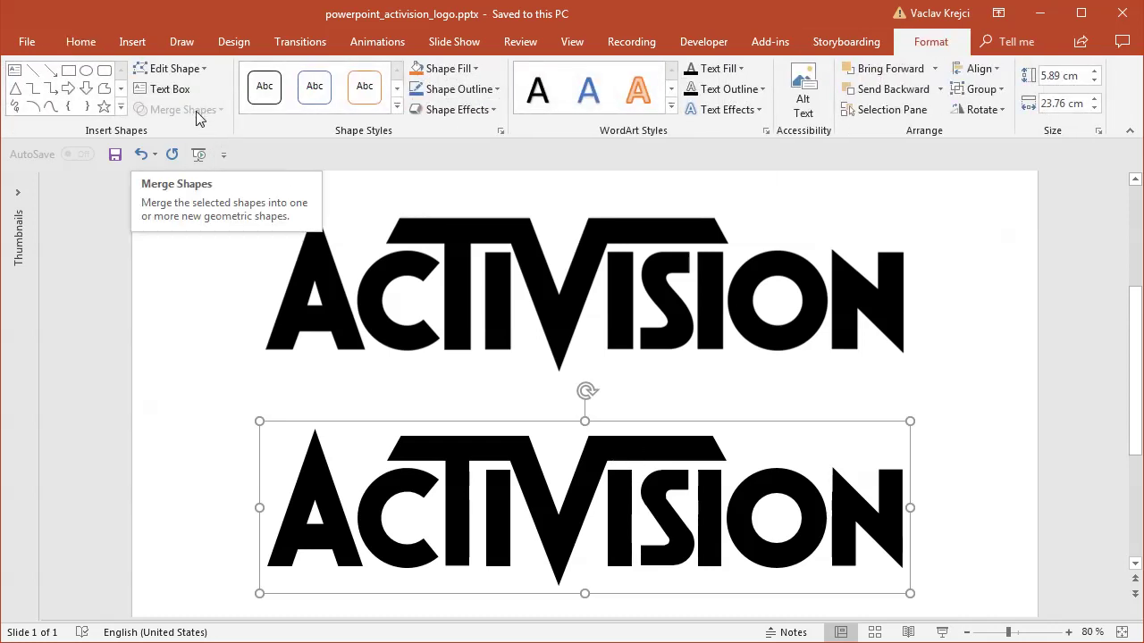
{"action": "left_click", "coordinate": [935, 447]}
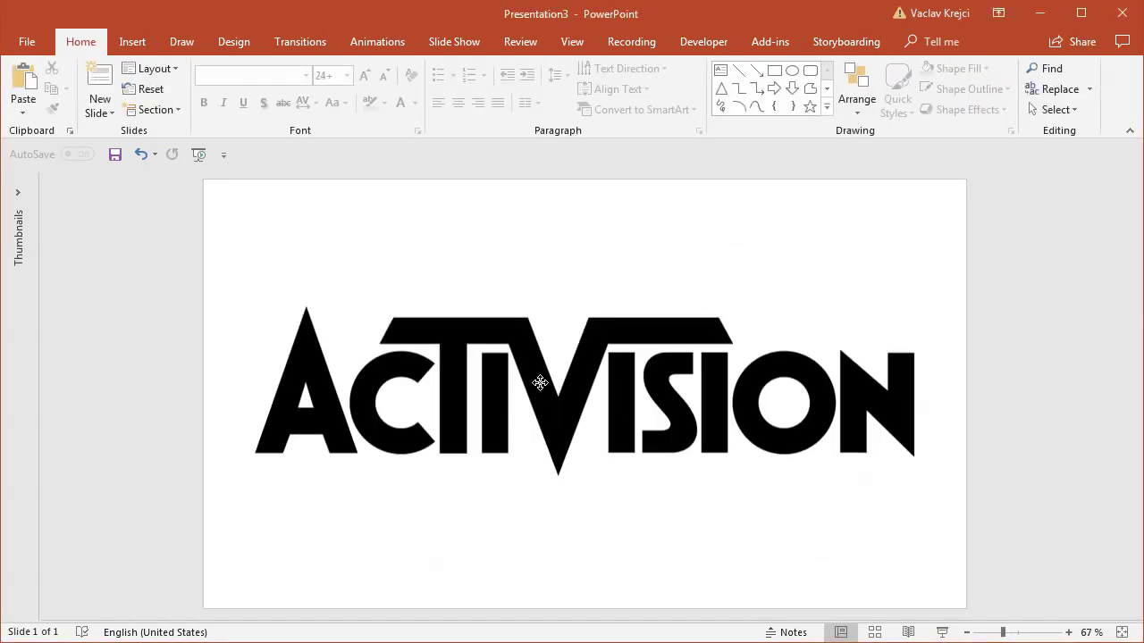
{"action": "left_click", "coordinate": [540, 384]}
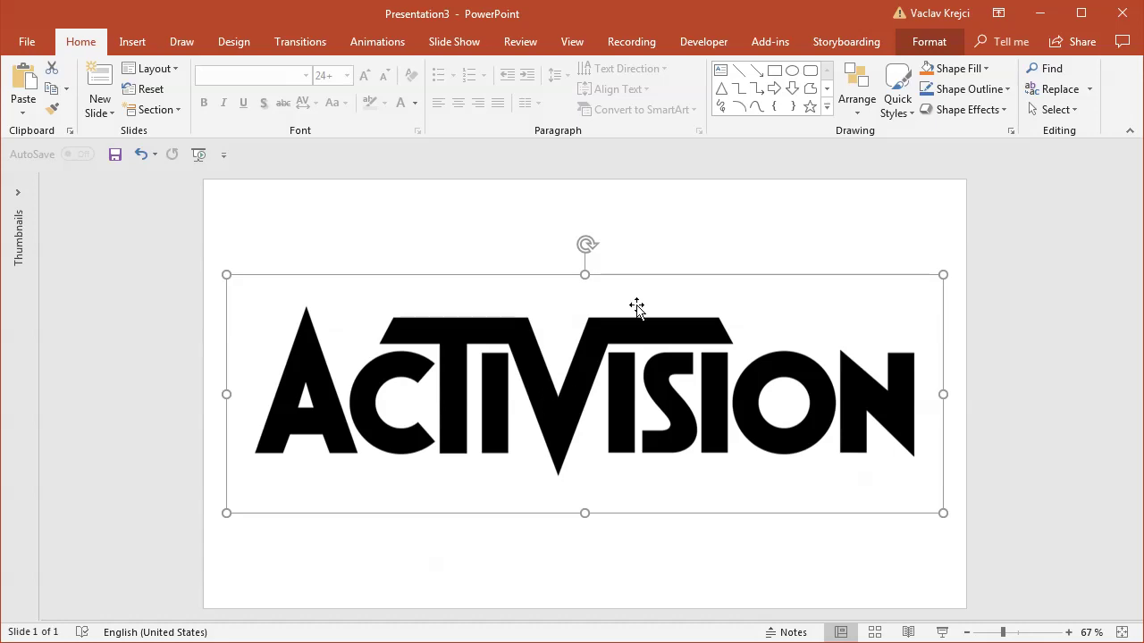
- Recolor the ACTIVISION picture to Light Gray, Background color 2 Light
{"action": "left_click", "coordinate": [927, 42]}
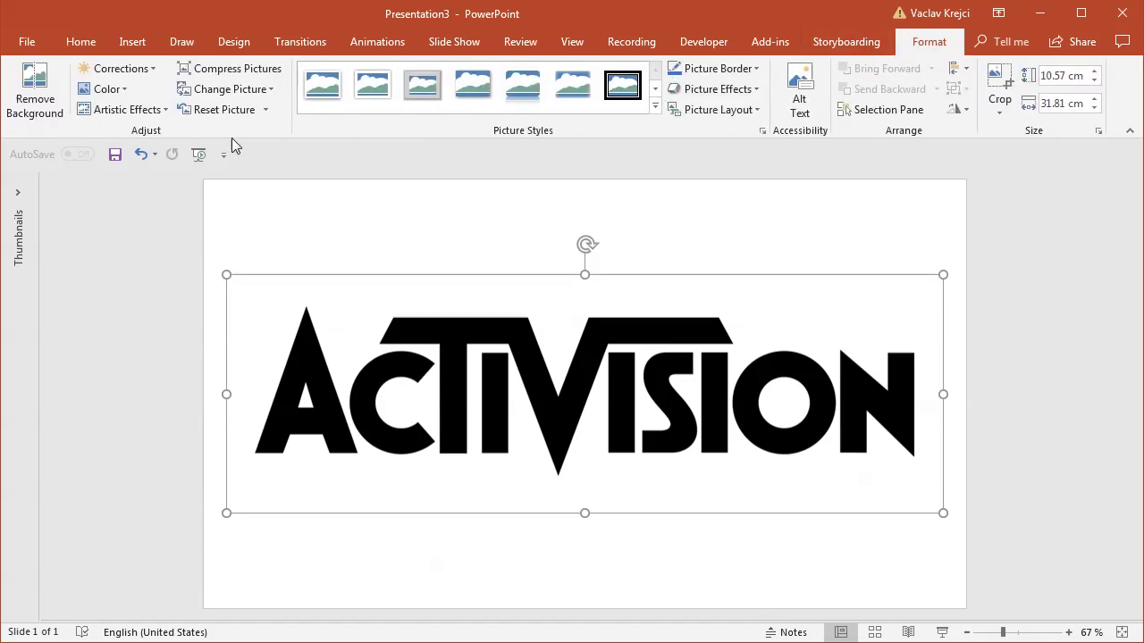
{"action": "left_click", "coordinate": [125, 95]}
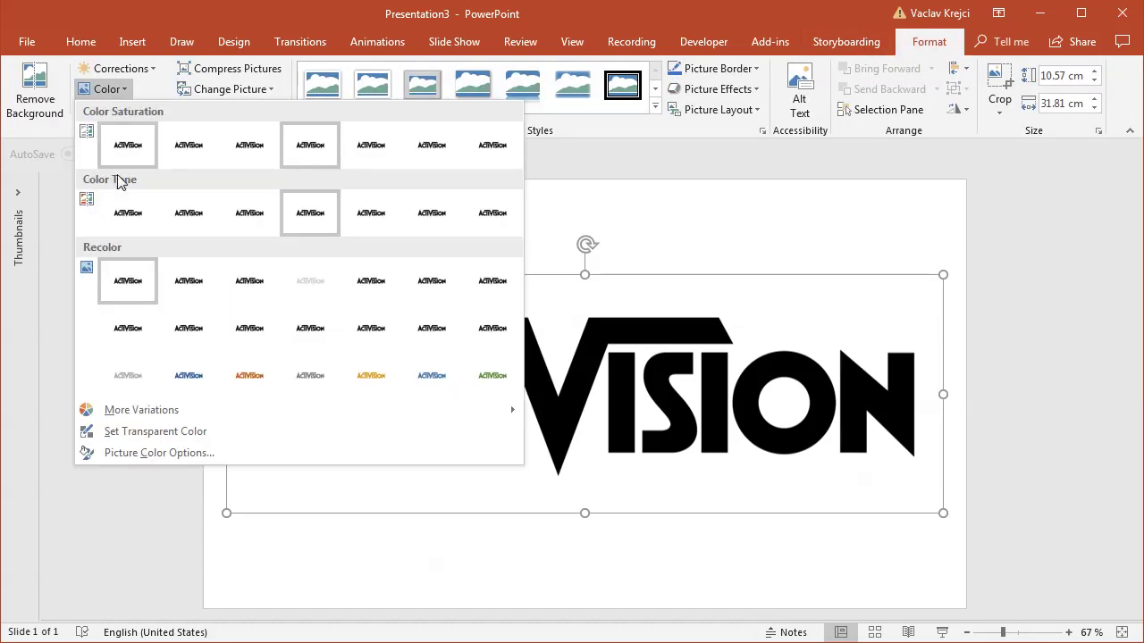
{"action": "left_click", "coordinate": [130, 383]}
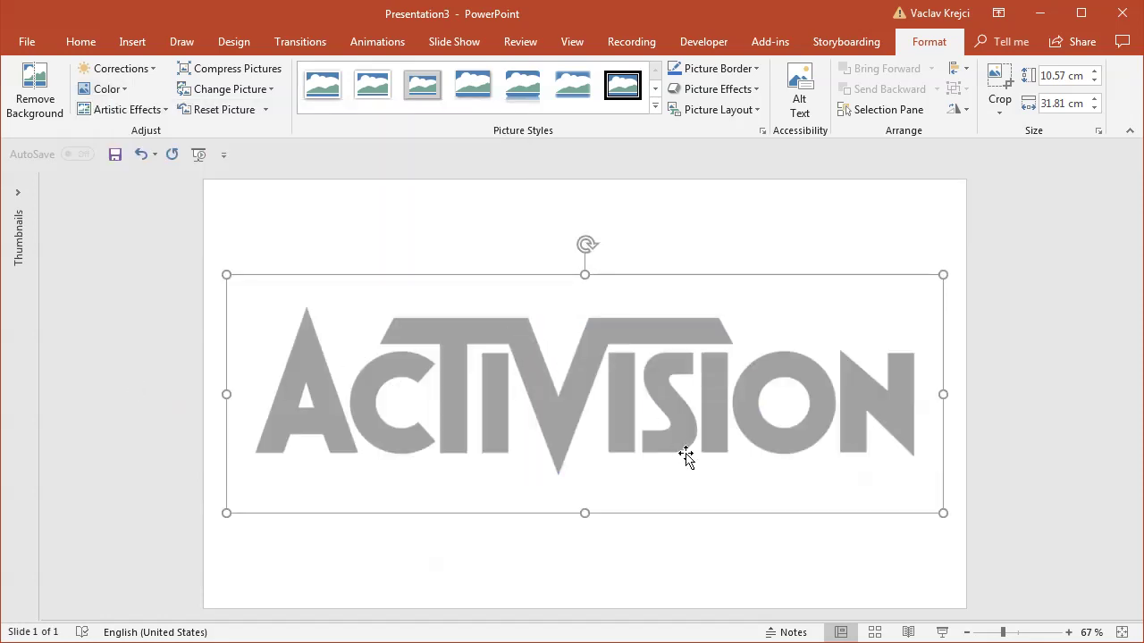
- Zoom the slide in to 184% and bring the logo into view
{"action": "left_click_drag", "start_coordinate": [1018, 636], "coordinate": [1026, 633]}
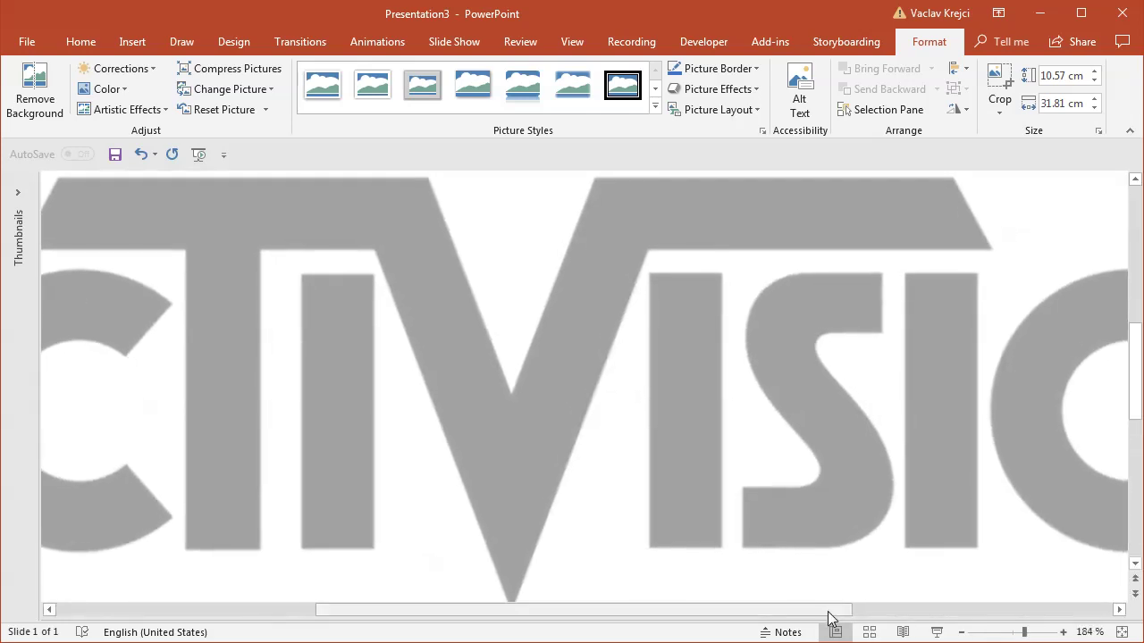
{"action": "left_click_drag", "start_coordinate": [829, 616], "coordinate": [620, 613]}
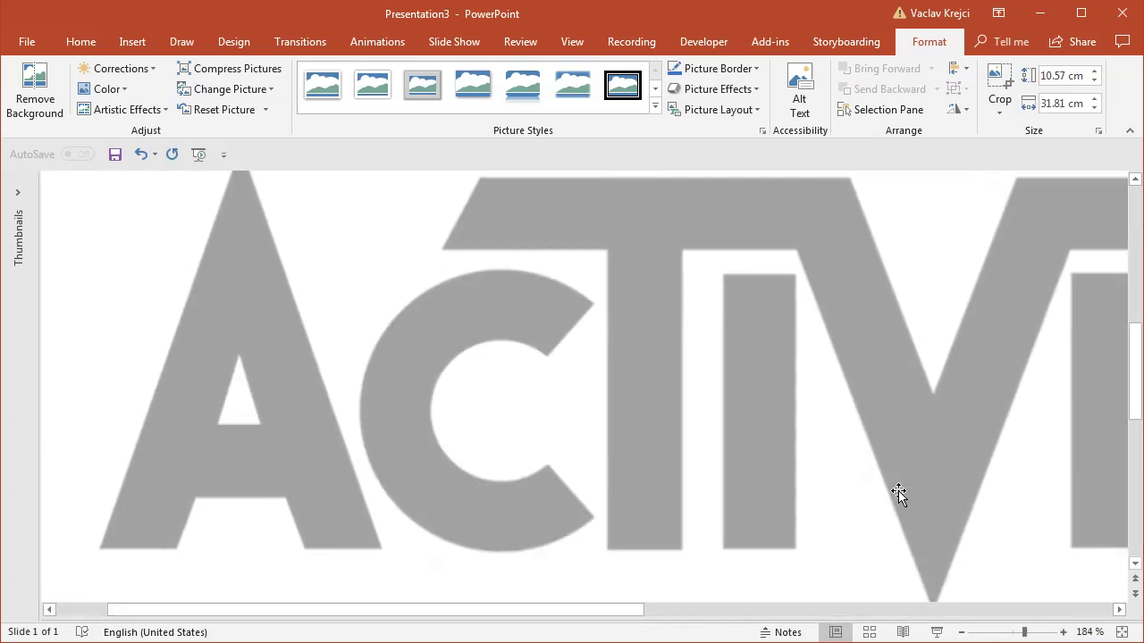
{"action": "left_click_drag", "start_coordinate": [1135, 395], "coordinate": [1135, 405]}
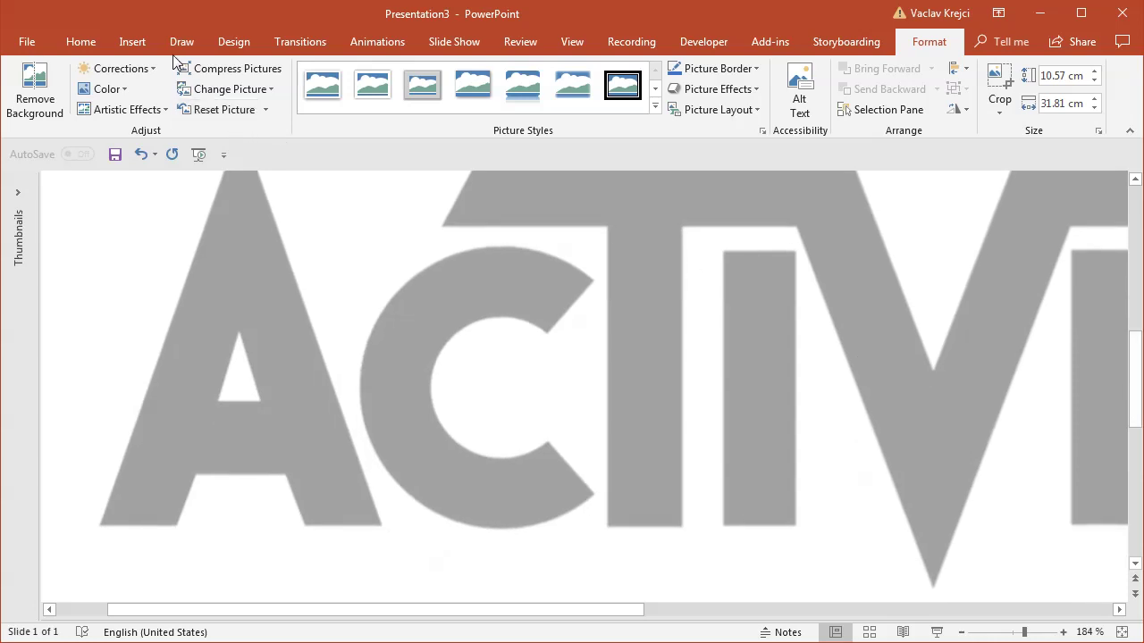
{"action": "left_click", "coordinate": [134, 41]}
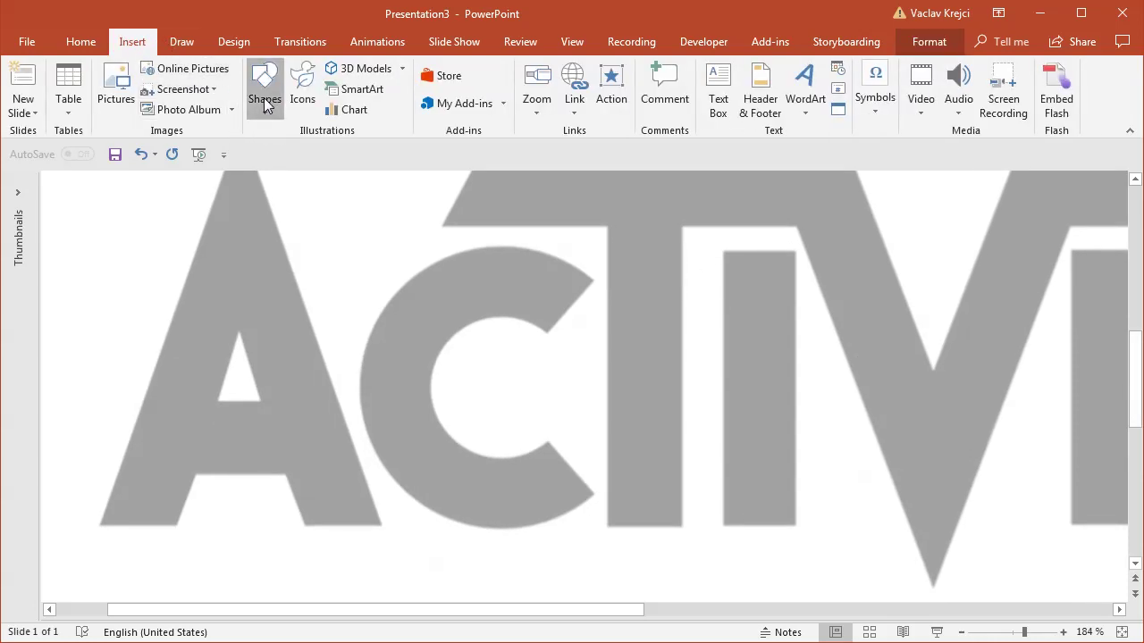
- Draw a block arc over the letter C, reshaping and resizing it to fit
{"action": "left_click", "coordinate": [265, 98]}
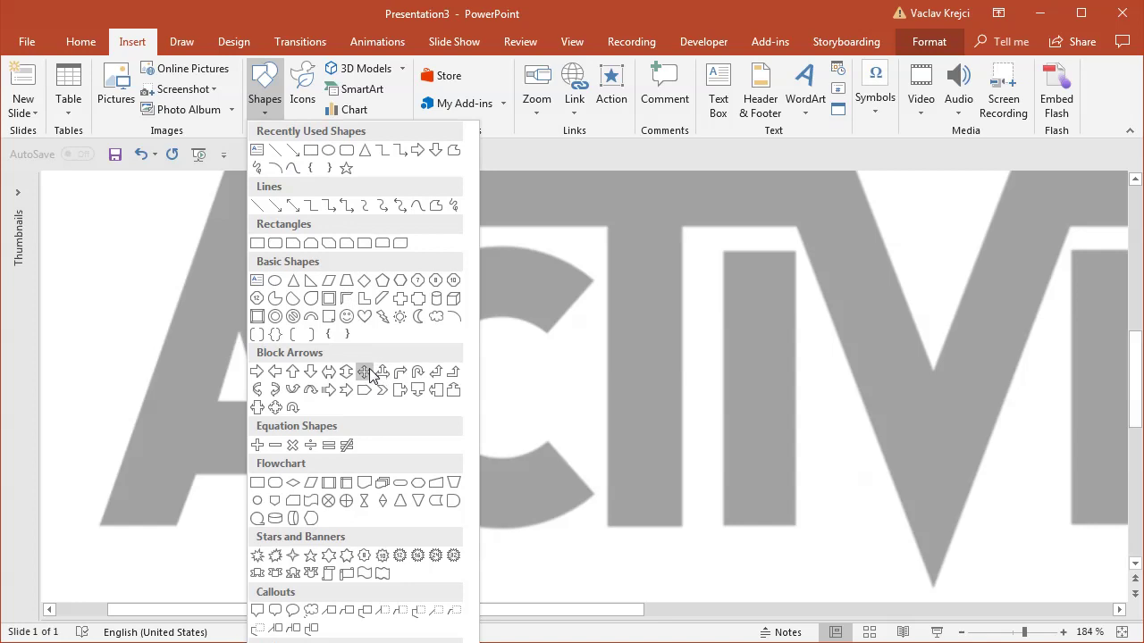
{"action": "left_click", "coordinate": [311, 318]}
{"action": "left_click_drag", "start_coordinate": [371, 252], "coordinate": [638, 477]}
{"action": "left_click_drag", "start_coordinate": [369, 380], "coordinate": [601, 475]}
{"action": "left_click_drag", "start_coordinate": [459, 323], "coordinate": [451, 323]}
{"action": "left_click_drag", "start_coordinate": [625, 516], "coordinate": [641, 527]}
- Fill the arc with blue at 61% transparency and set it as the default shape
{"action": "left_click", "coordinate": [459, 69]}
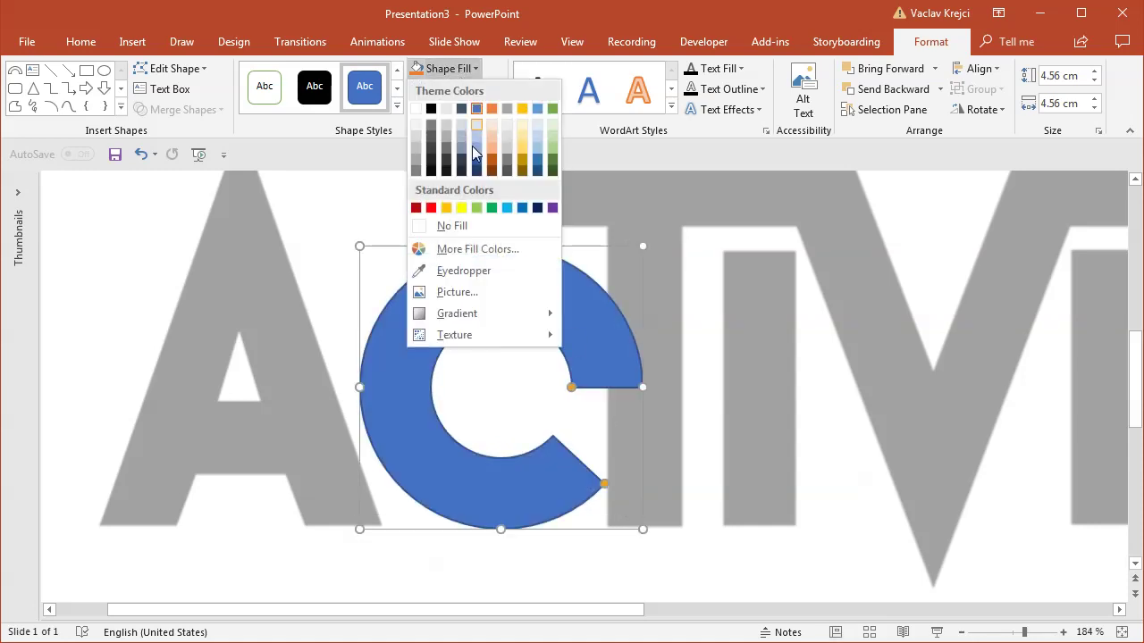
{"action": "left_click", "coordinate": [477, 249]}
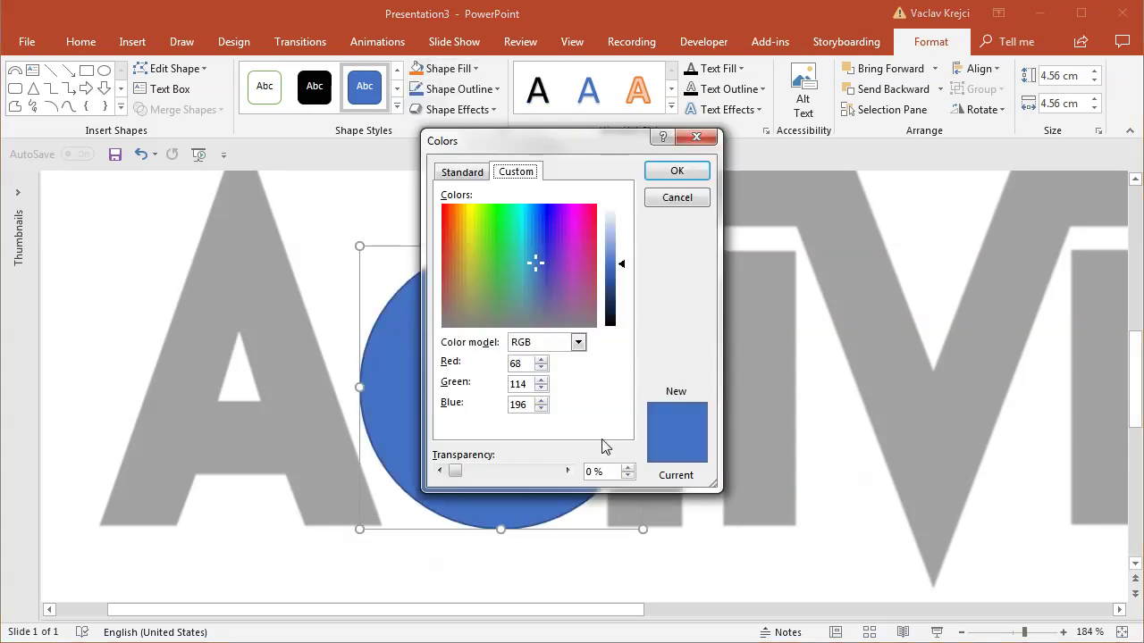
{"action": "left_click_drag", "start_coordinate": [446, 470], "coordinate": [520, 478]}
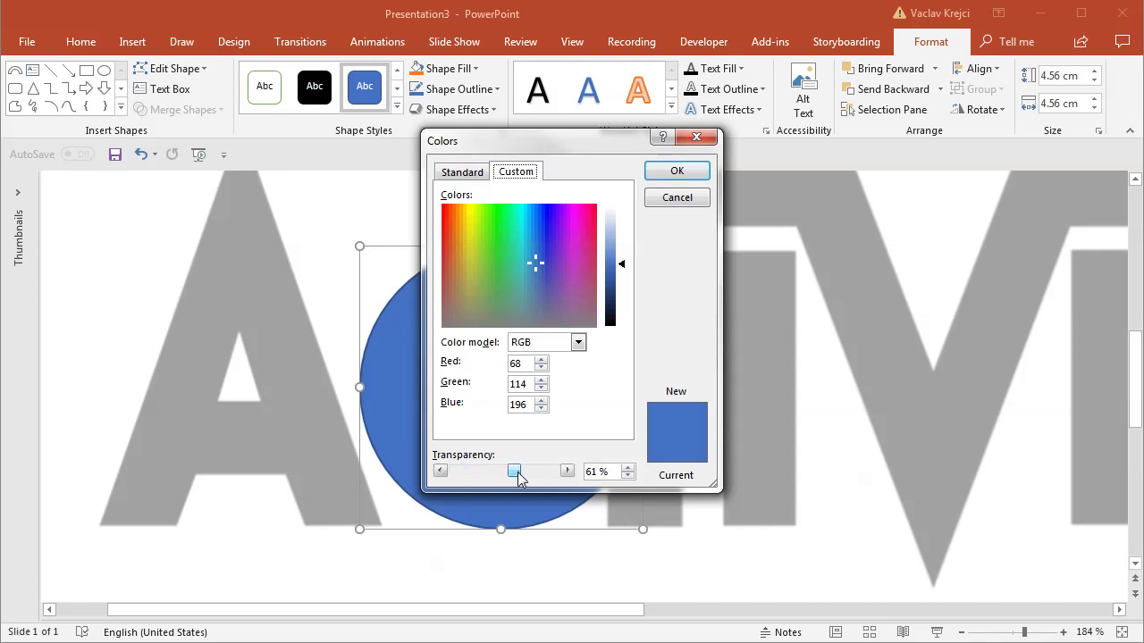
{"action": "left_click", "coordinate": [676, 170]}
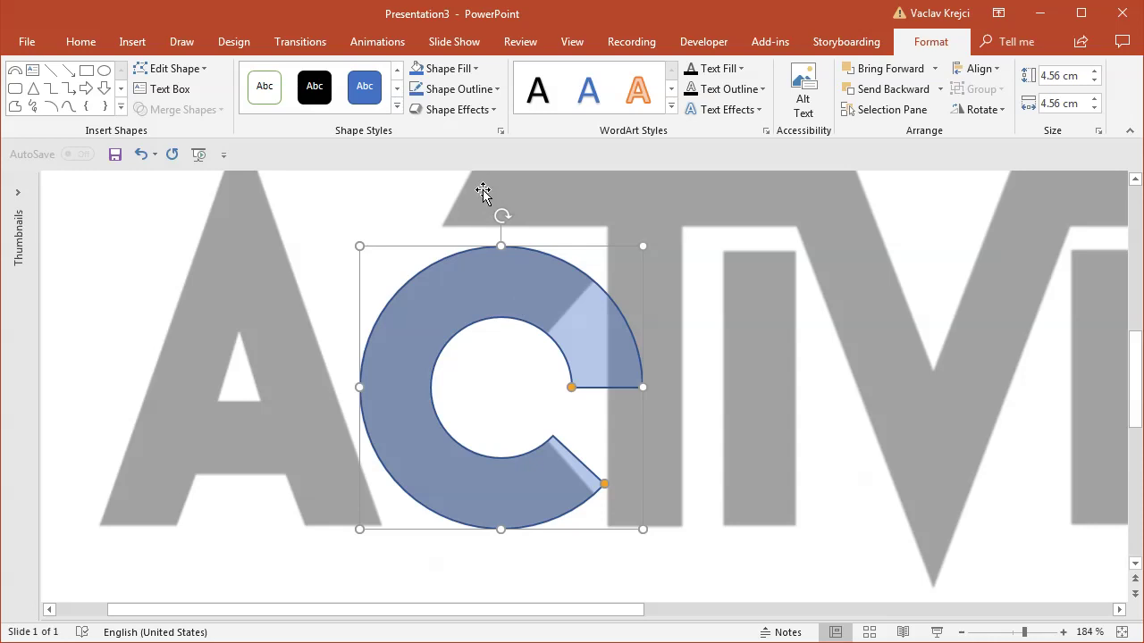
{"action": "right_click", "coordinate": [499, 278]}
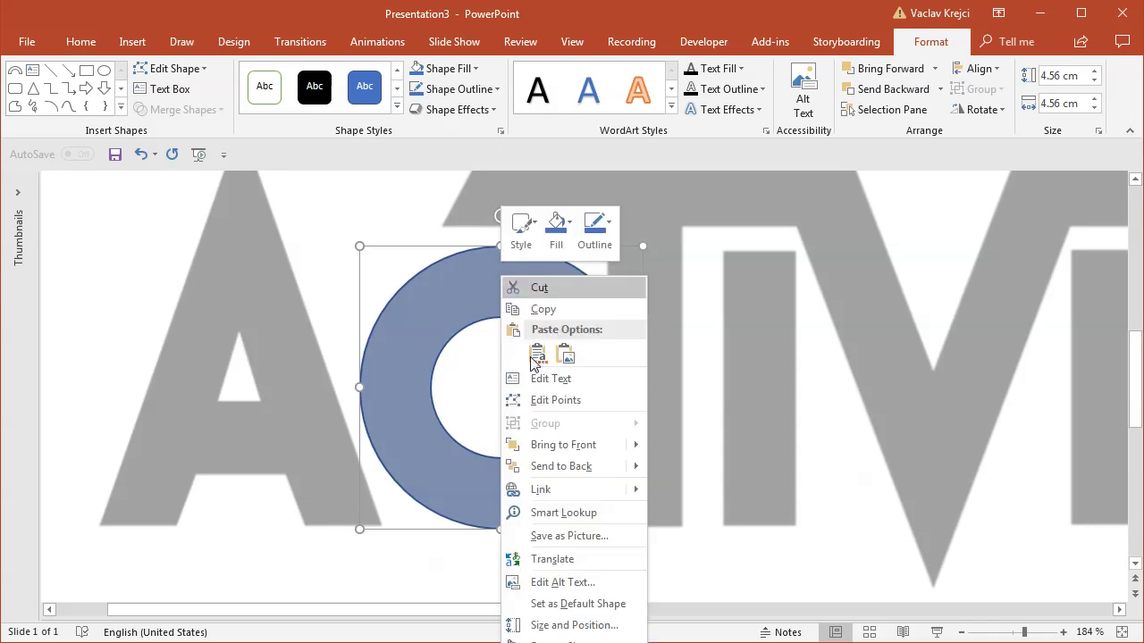
{"action": "left_click", "coordinate": [583, 606]}
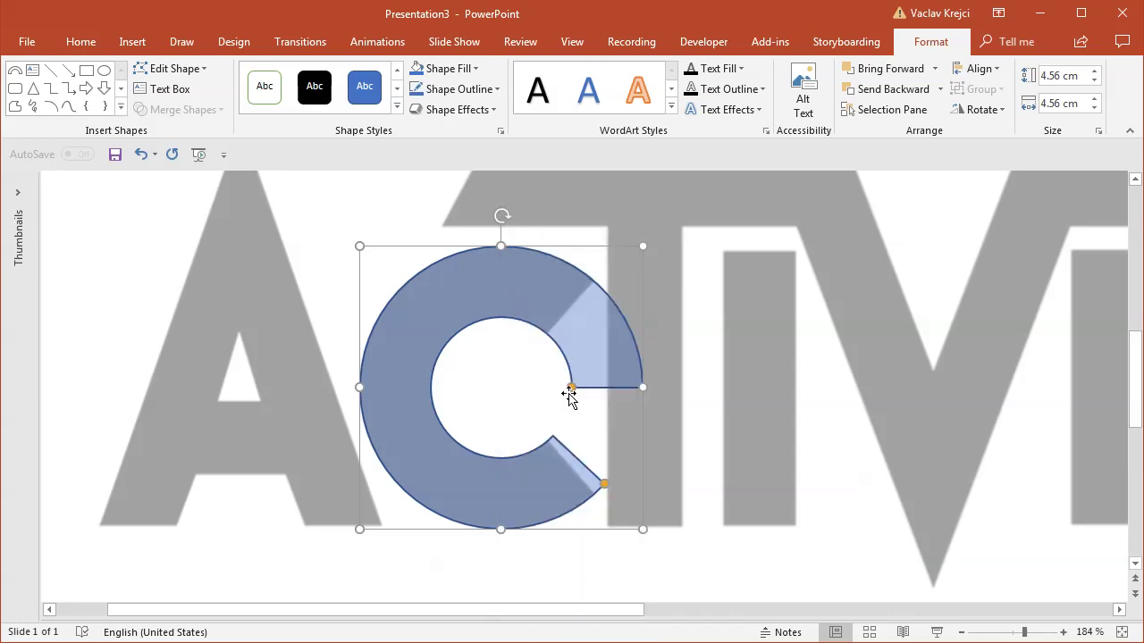
- Angle the top and bottom ends of the arc to match the C's cuts
{"action": "left_click_drag", "start_coordinate": [571, 393], "coordinate": [547, 335]}
{"action": "left_click_drag", "start_coordinate": [603, 485], "coordinate": [594, 493]}
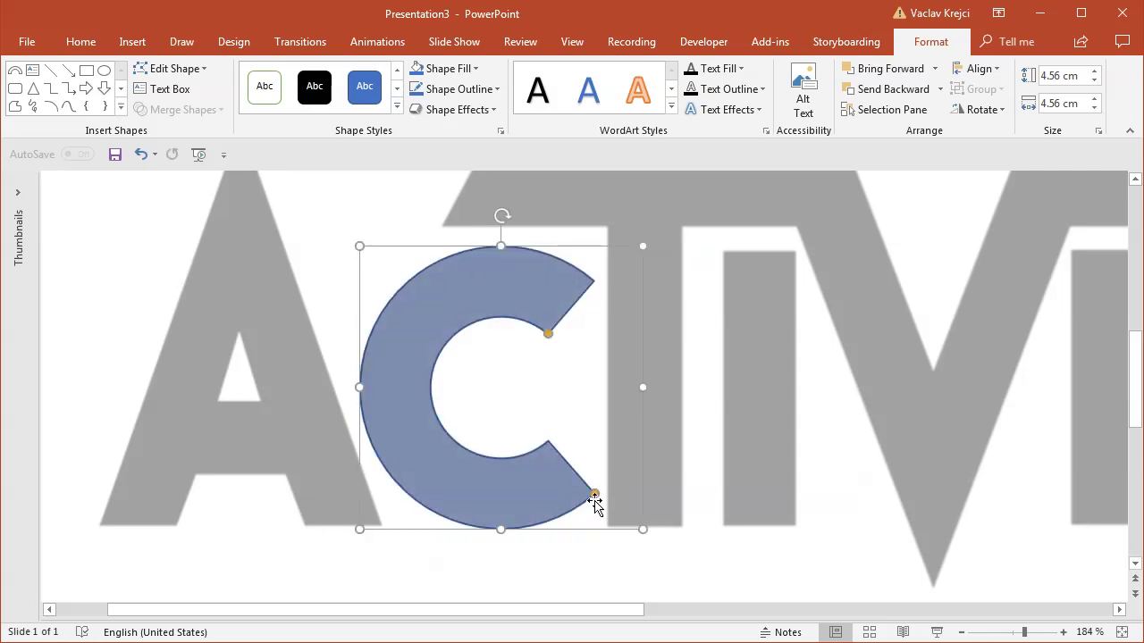
{"action": "left_click_drag", "start_coordinate": [563, 605], "coordinate": [646, 612]}
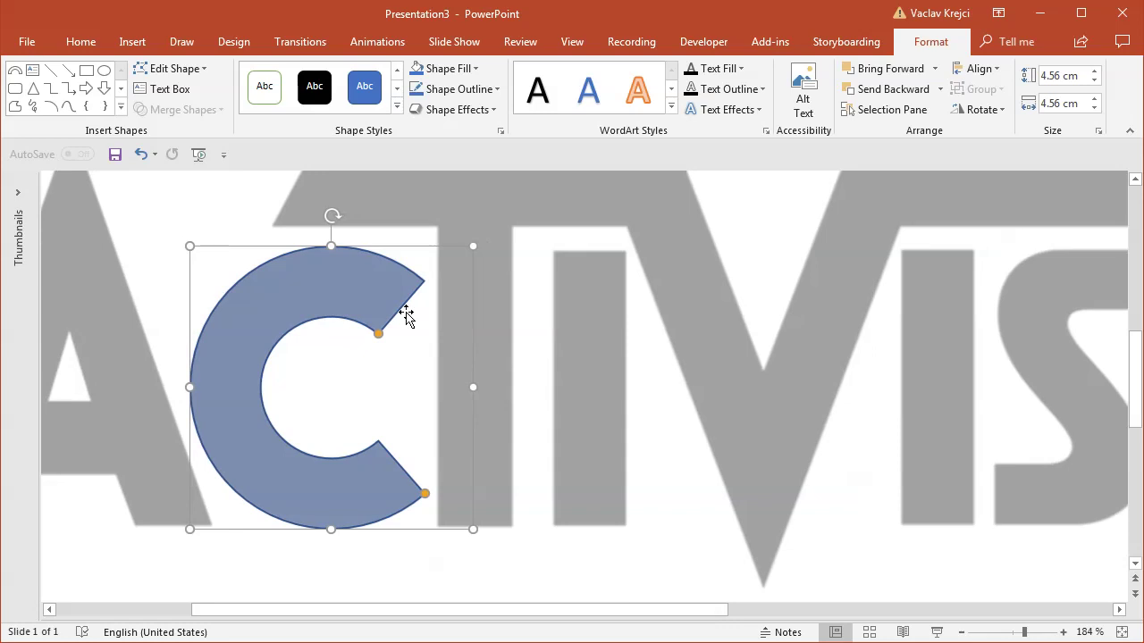
- Place a copy of the arc over the O and extend it nearly into a ring
{"action": "left_click_drag", "start_coordinate": [406, 314], "coordinate": [949, 315]}
{"action": "left_click_drag", "start_coordinate": [685, 613], "coordinate": [937, 613]}
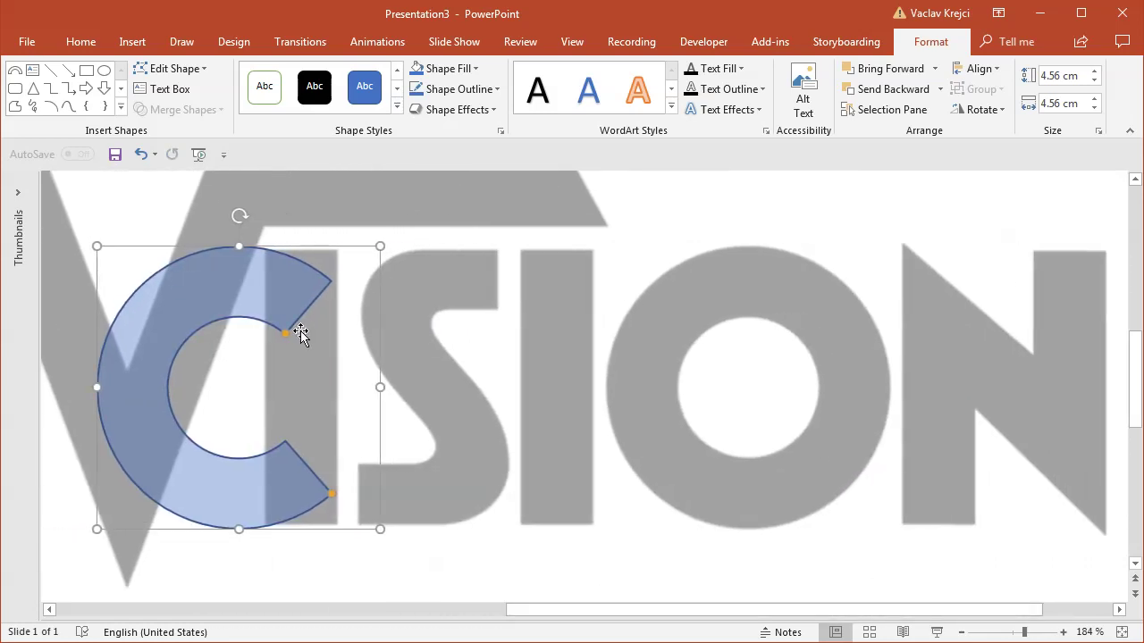
{"action": "left_click_drag", "start_coordinate": [298, 332], "coordinate": [755, 324]}
{"action": "left_click_drag", "start_coordinate": [840, 500], "coordinate": [881, 432]}
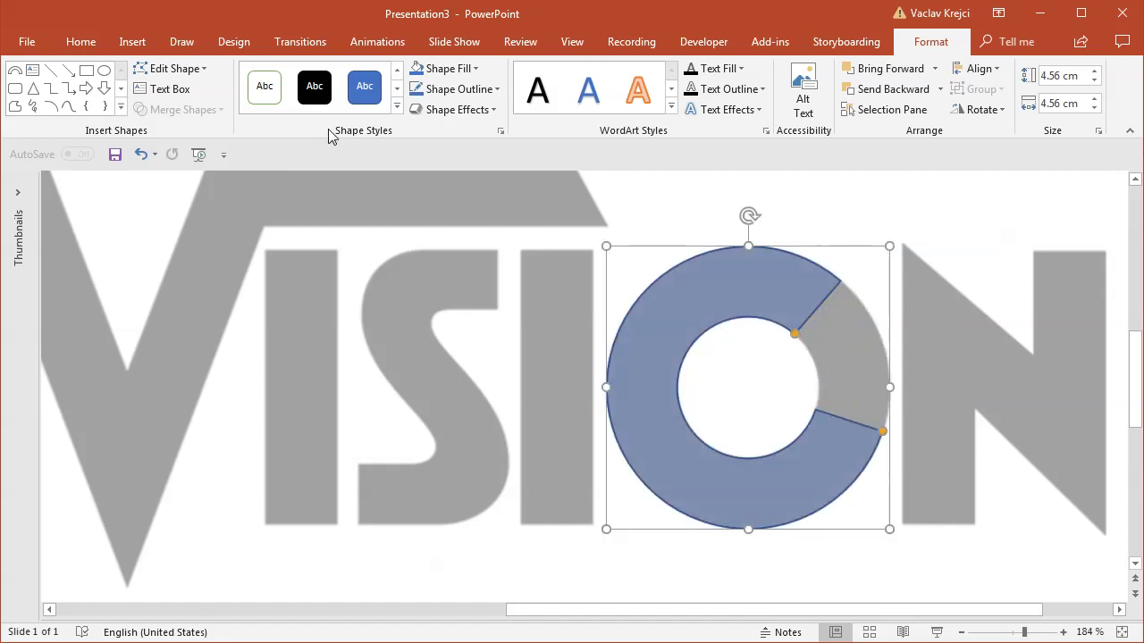
- Change the O's arc into a Circle: Hollow shape
{"action": "left_click", "coordinate": [170, 70]}
{"action": "mouse_move", "coordinate": [177, 97]}
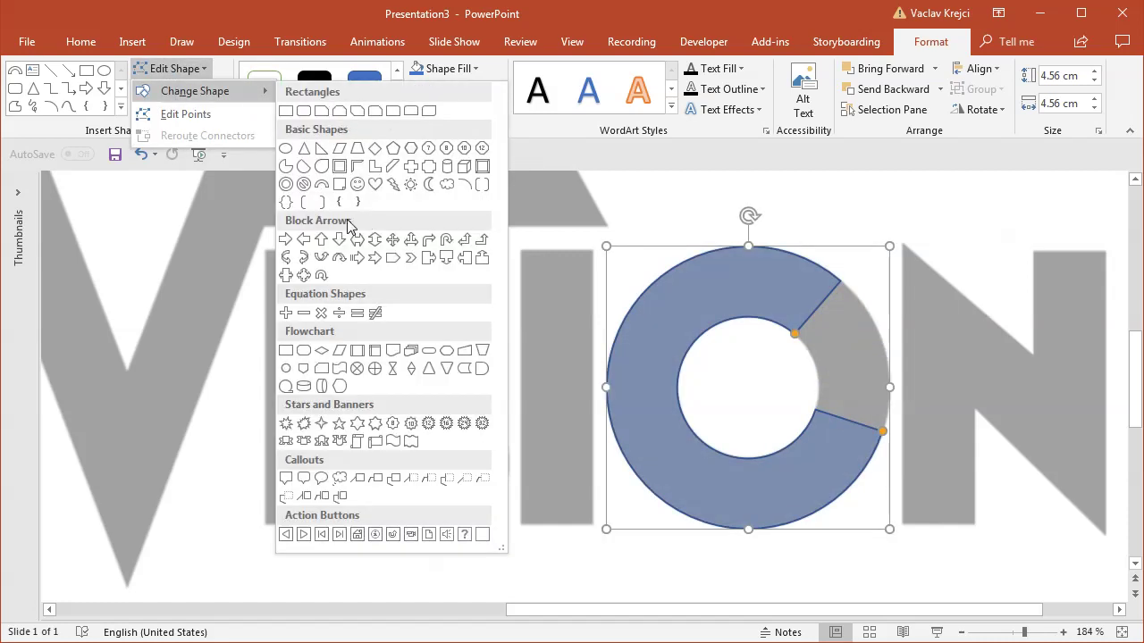
{"action": "left_click", "coordinate": [284, 185]}
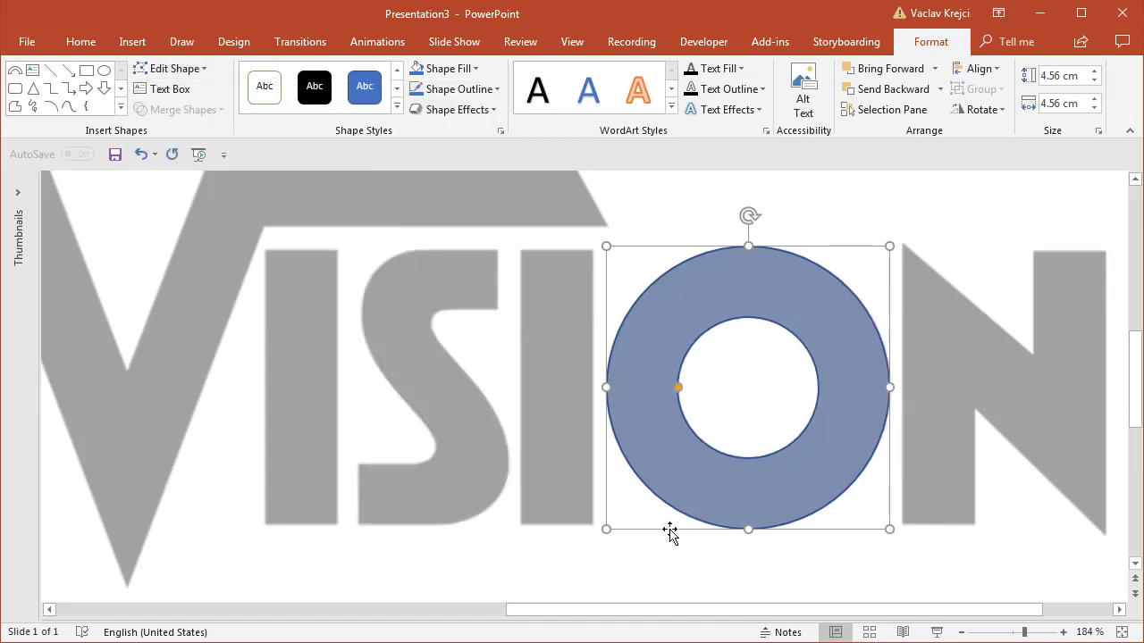
{"action": "left_click_drag", "start_coordinate": [638, 611], "coordinate": [425, 613]}
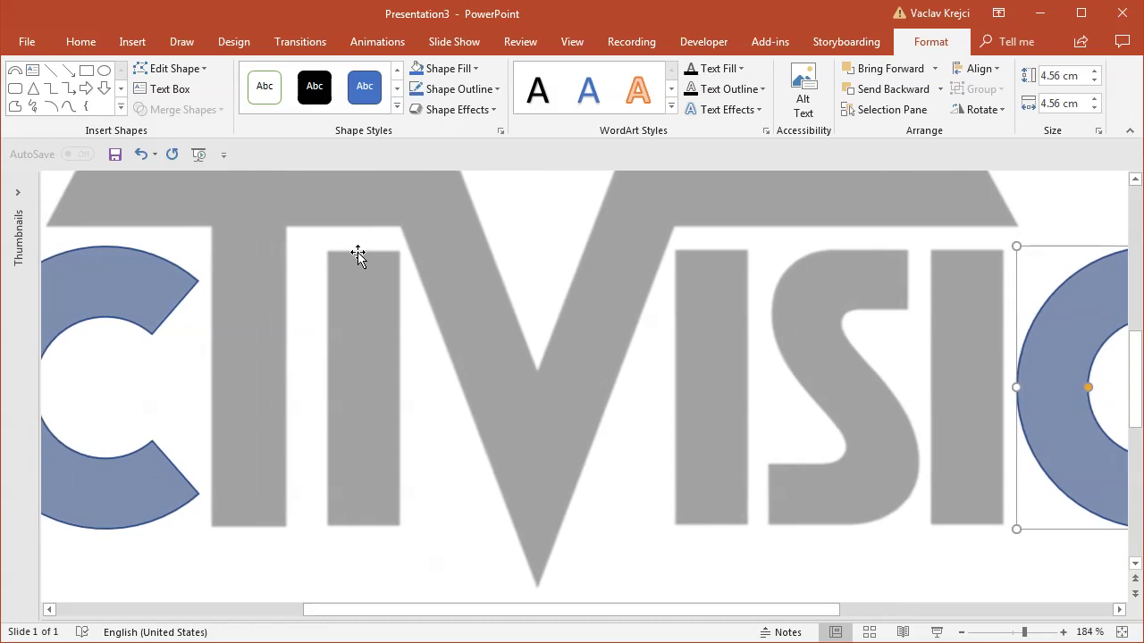
- Cover the three I letters with a rectangle and two copies of it
{"action": "left_click", "coordinate": [86, 70]}
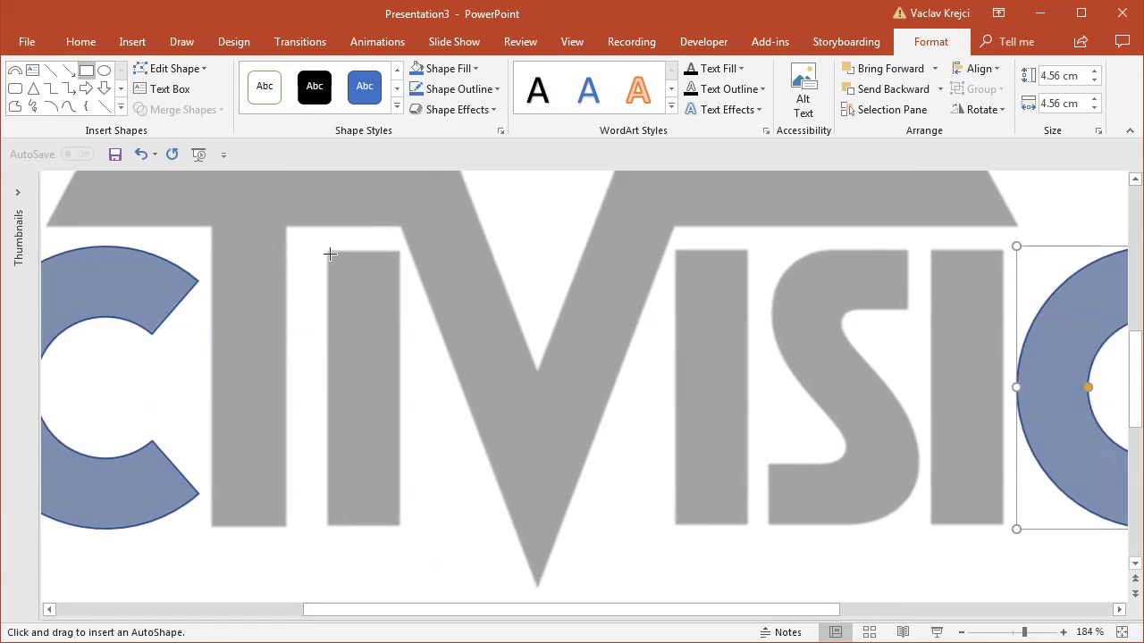
{"action": "mouse_move", "coordinate": [327, 250]}
{"action": "left_mouse_down"}
{"action": "mouse_move", "coordinate": [408, 492]}
{"action": "mouse_move", "coordinate": [399, 521]}
{"action": "left_mouse_up"}
{"action": "key", "text": "ctrl+Down"}
{"action": "key", "text": "ctrl+Down"}
{"action": "key", "text": "ctrl+Down"}
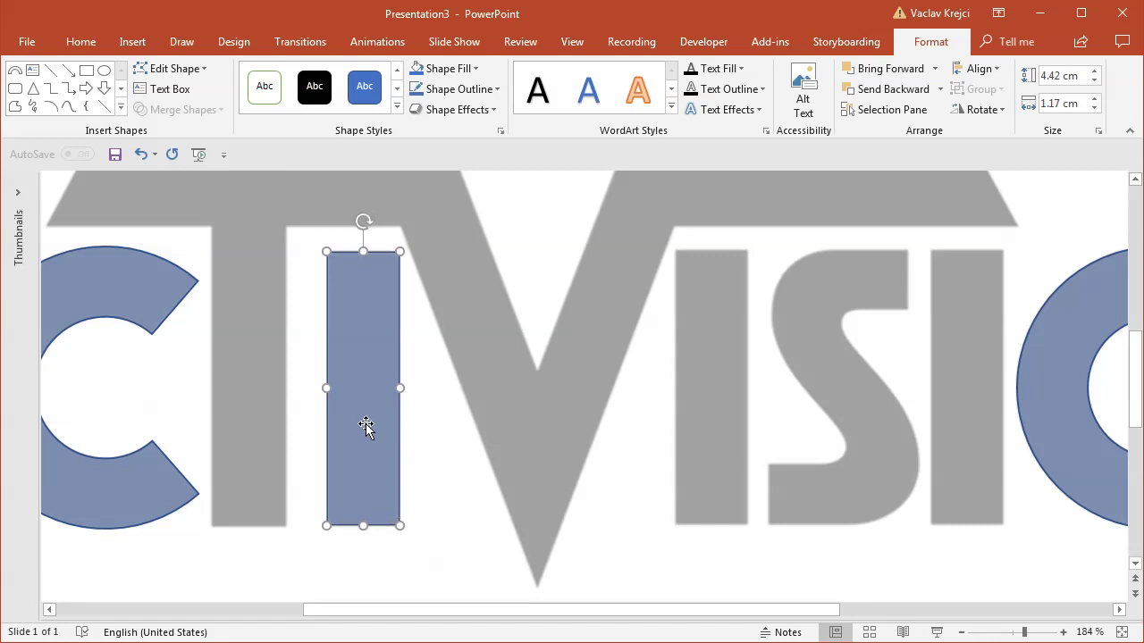
{"action": "left_click_drag", "start_coordinate": [365, 417], "coordinate": [712, 417]}
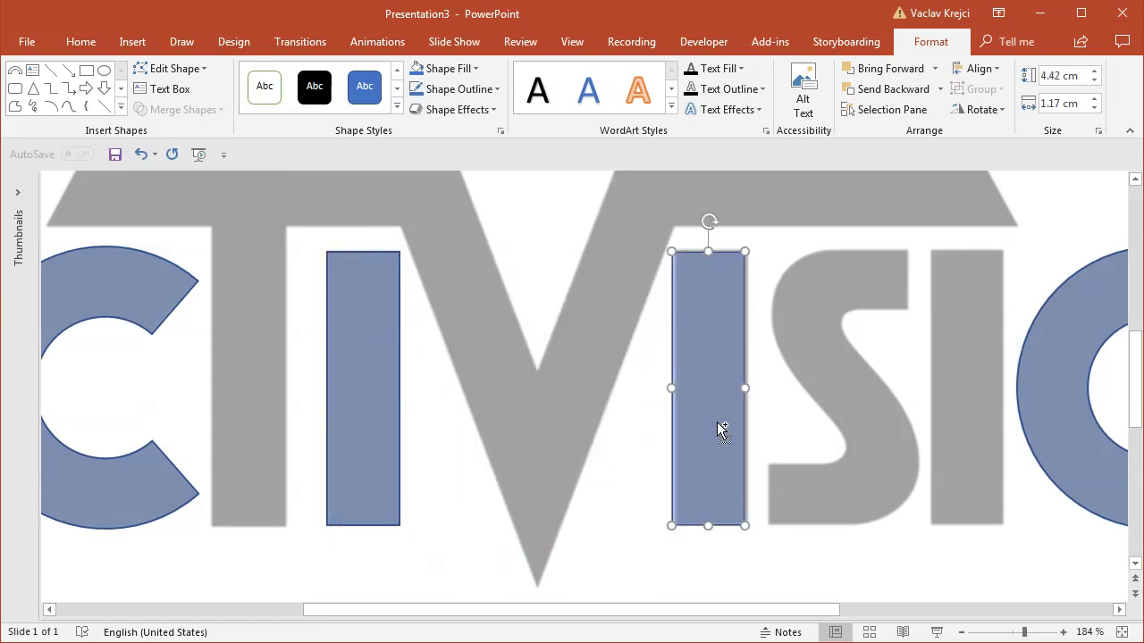
{"action": "key", "text": "ctrl+Right"}
{"action": "key", "text": "ctrl+Right"}
{"action": "key", "text": "ctrl+Right"}
{"action": "left_click_drag", "start_coordinate": [748, 430], "coordinate": [975, 434]}
{"action": "left_click_drag", "start_coordinate": [790, 610], "coordinate": [1000, 614]}
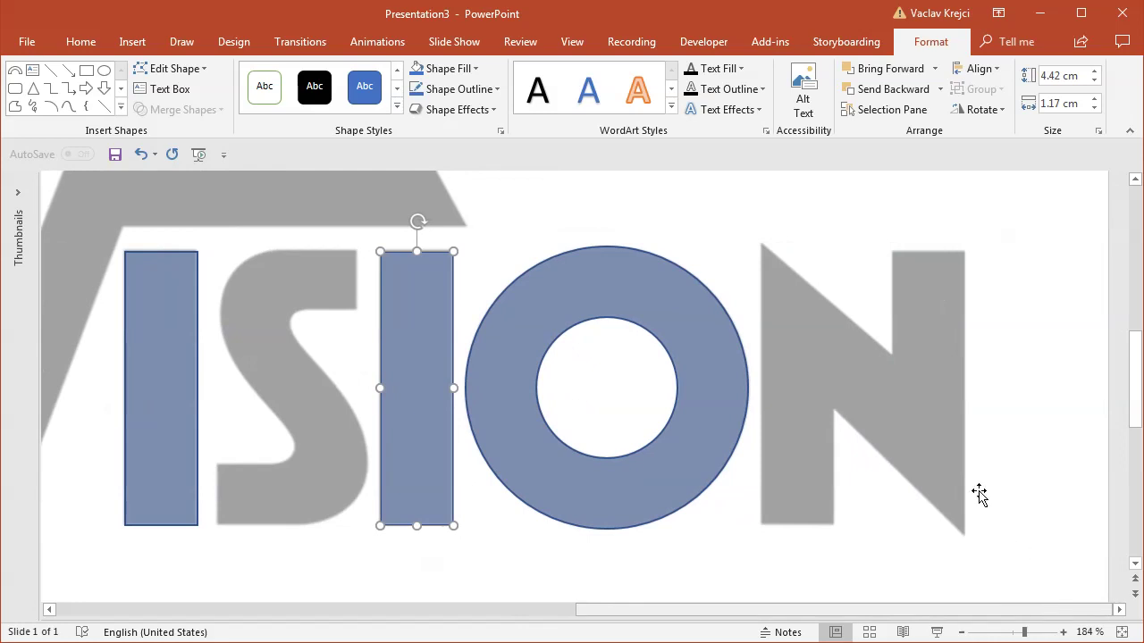
- Draw a single-corner-snipped rectangle over the N's left stem and enlarge its snip
{"action": "left_click", "coordinate": [167, 72]}
{"action": "left_click", "coordinate": [181, 41]}
{"action": "left_click", "coordinate": [132, 41]}
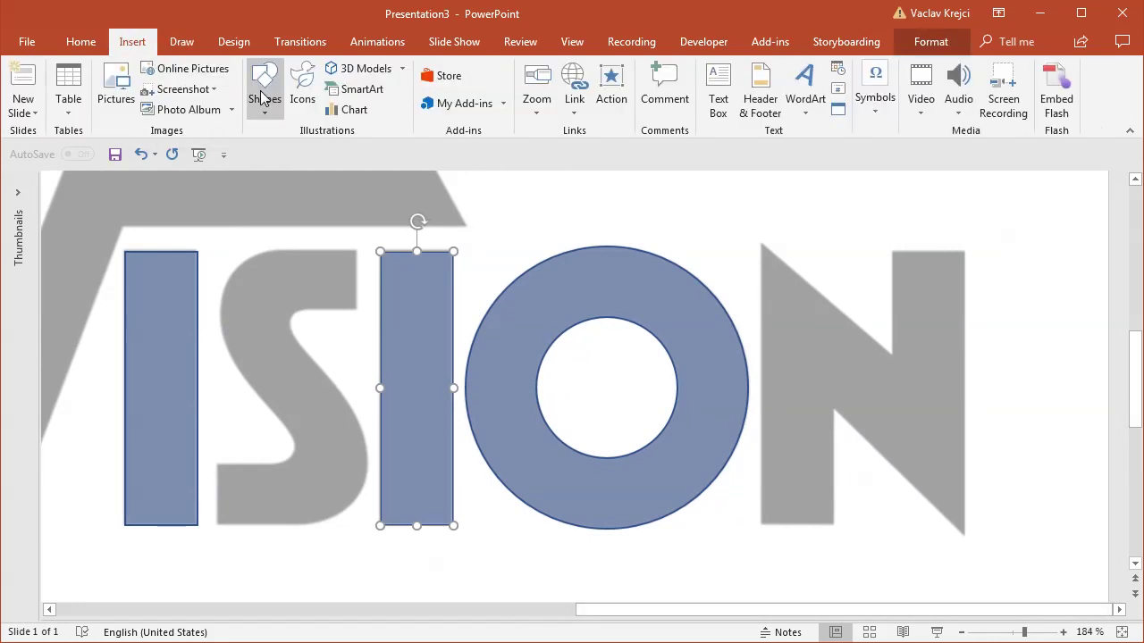
{"action": "left_click", "coordinate": [264, 89]}
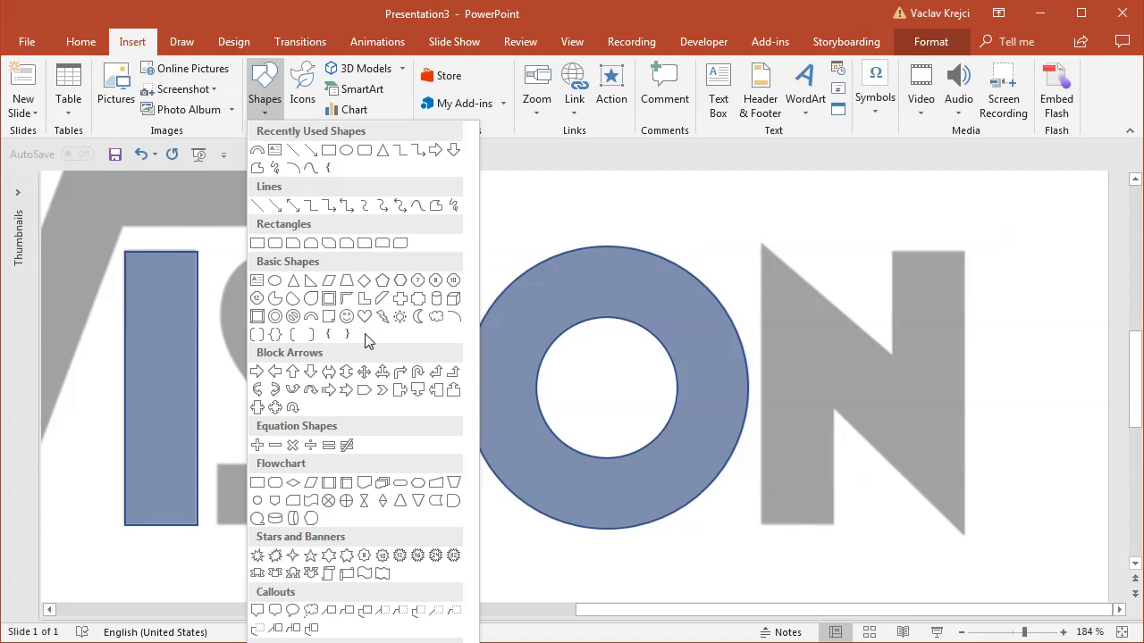
{"action": "left_click", "coordinate": [293, 244]}
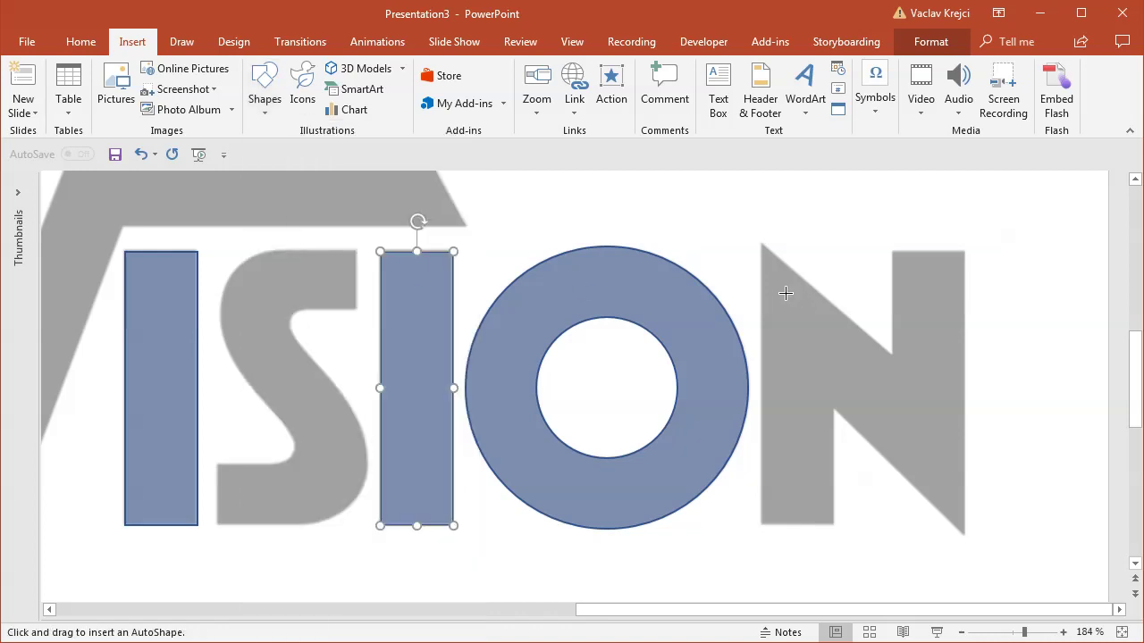
{"action": "mouse_move", "coordinate": [760, 285]}
{"action": "left_mouse_down"}
{"action": "mouse_move", "coordinate": [830, 474]}
{"action": "mouse_move", "coordinate": [834, 526]}
{"action": "left_mouse_up"}
{"action": "left_click_drag", "start_coordinate": [823, 286], "coordinate": [796, 307]}
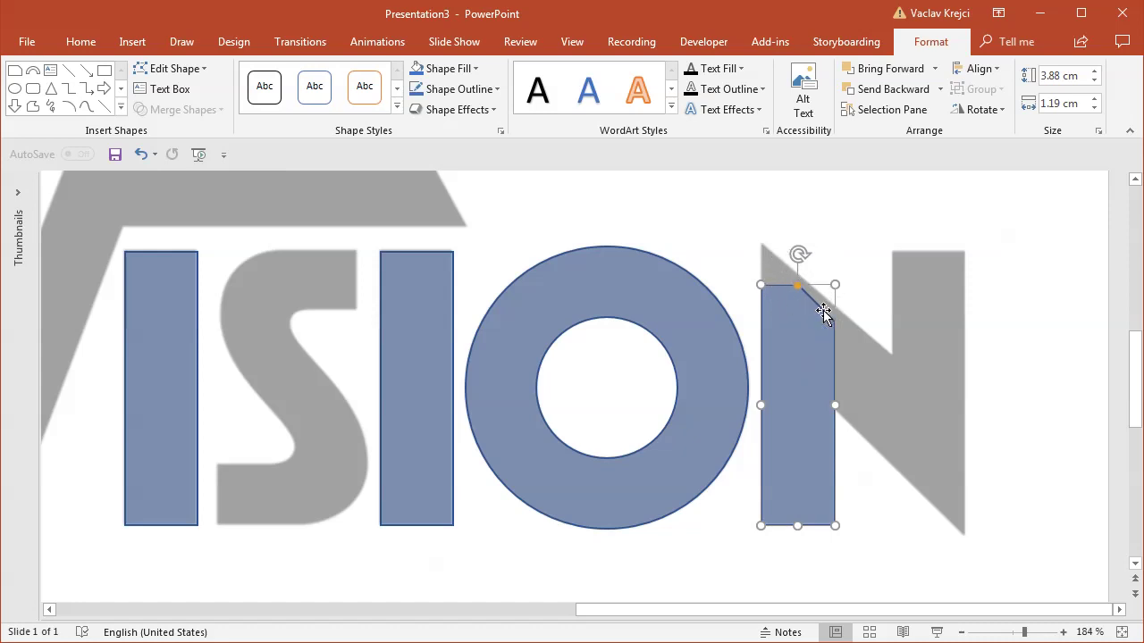
- Copy the snipped rectangle, rotate it upside down, and fit it onto the N's right stem
{"action": "left_click_drag", "start_coordinate": [824, 426], "coordinate": [924, 411]}
{"action": "left_click_drag", "start_coordinate": [942, 252], "coordinate": [917, 550]}
{"action": "left_click_drag", "start_coordinate": [929, 421], "coordinate": [921, 385]}
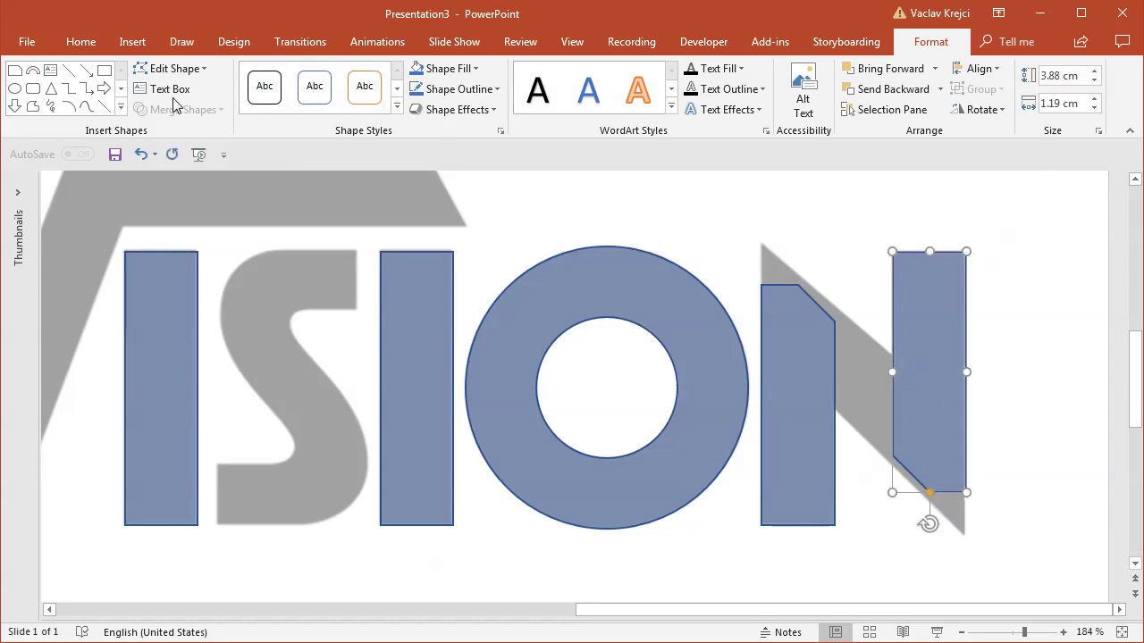
{"action": "left_click", "coordinate": [132, 41]}
{"action": "left_click", "coordinate": [252, 113]}
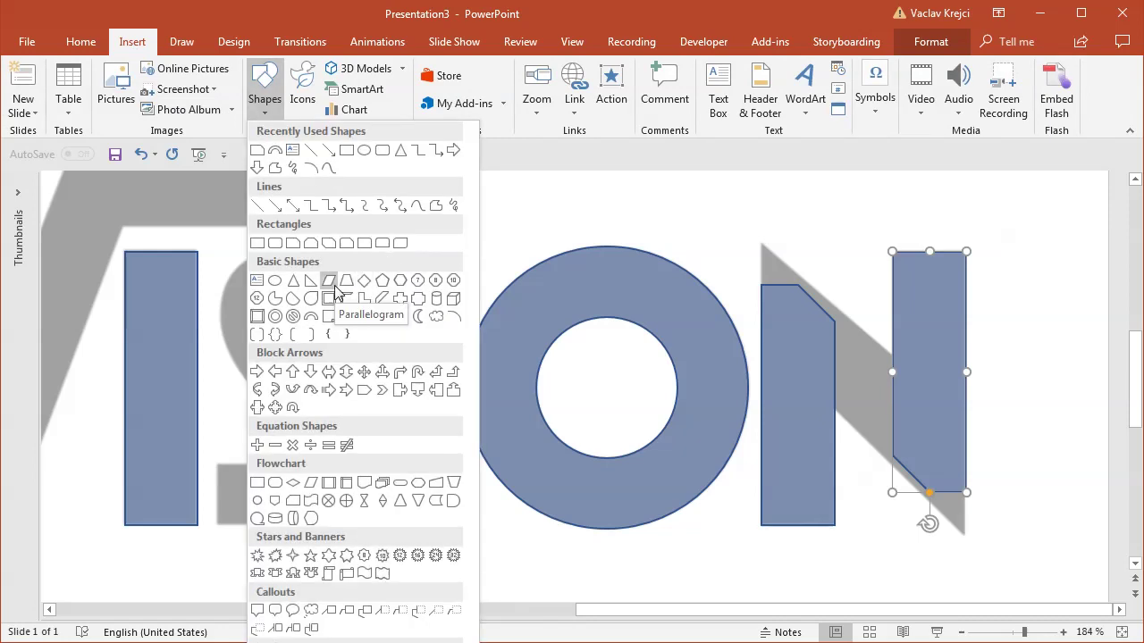
- Draw a parallelogram across the N, rotating and resizing it to match the diagonal
{"action": "left_click", "coordinate": [329, 281]}
{"action": "left_click_drag", "start_coordinate": [763, 250], "coordinate": [960, 381]}
{"action": "left_click_drag", "start_coordinate": [862, 221], "coordinate": [957, 336]}
{"action": "left_click_drag", "start_coordinate": [928, 250], "coordinate": [909, 316]}
{"action": "left_click_drag", "start_coordinate": [840, 335], "coordinate": [821, 336]}
{"action": "left_click_drag", "start_coordinate": [896, 440], "coordinate": [965, 536]}
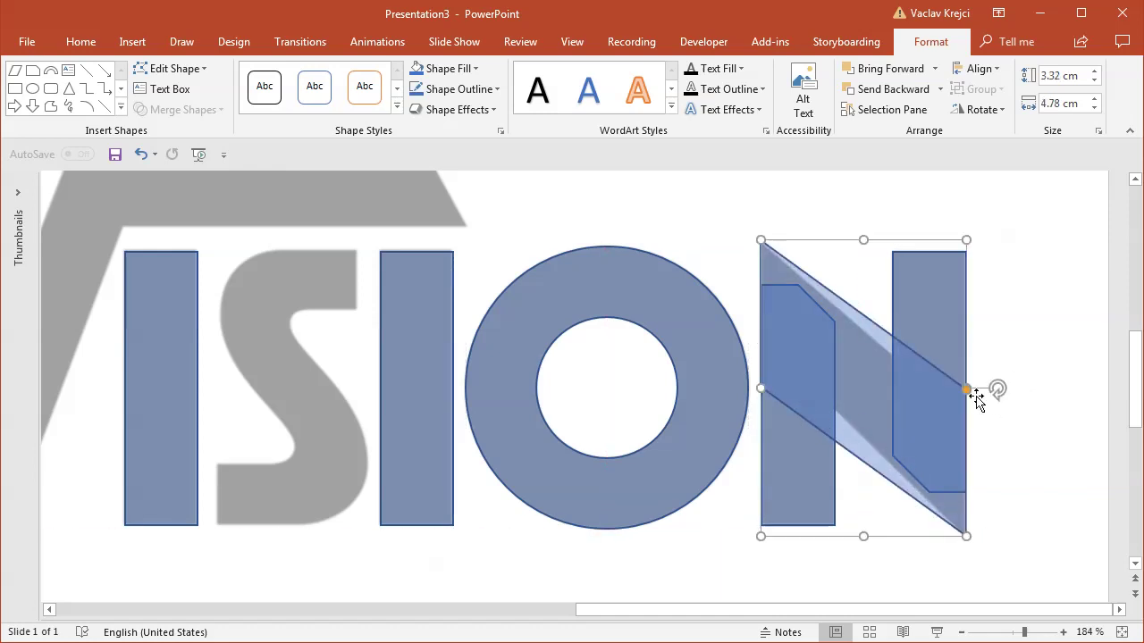
{"action": "left_click_drag", "start_coordinate": [969, 393], "coordinate": [980, 435]}
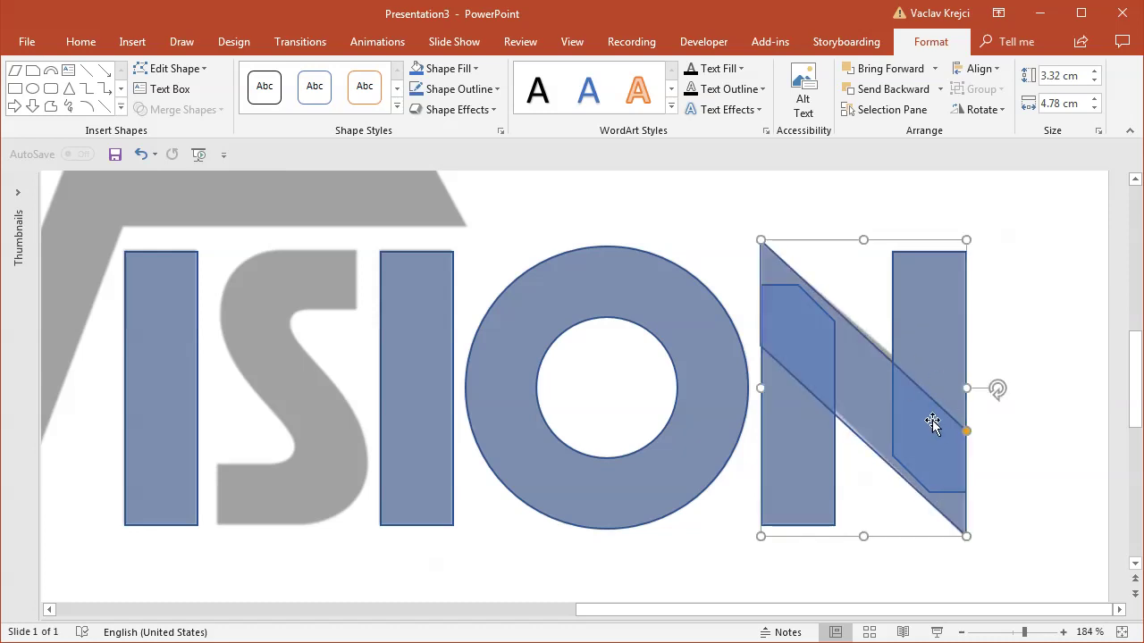
{"action": "left_click", "coordinate": [1017, 448]}
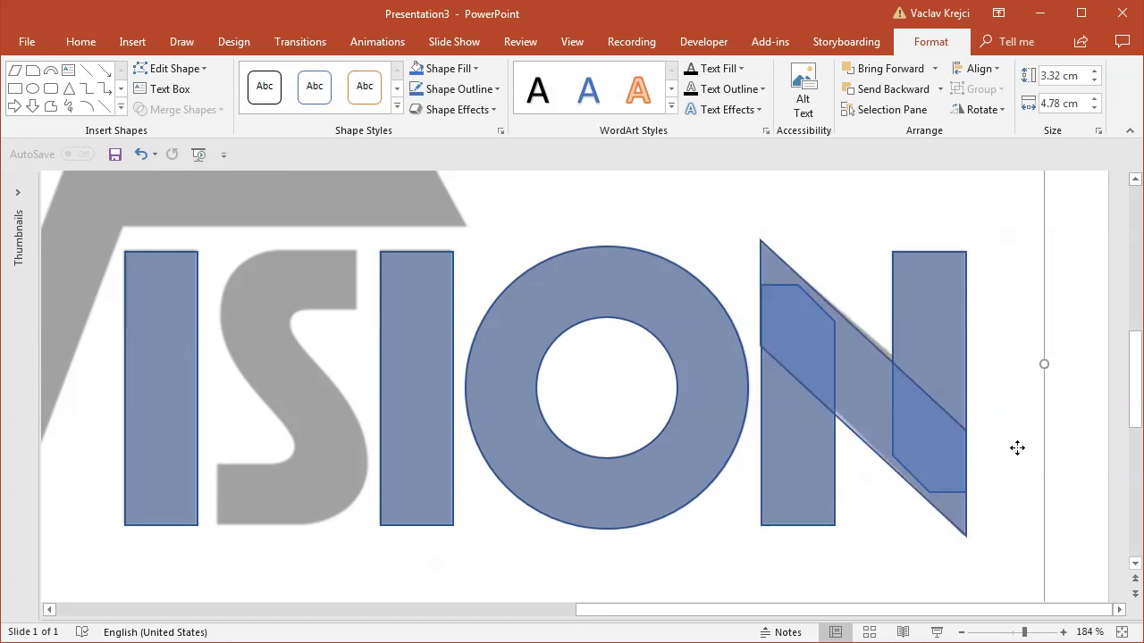
- Scroll left to the letters ACTIV and zoom out to 160%
{"action": "left_click", "coordinate": [786, 494]}
{"action": "left_click", "coordinate": [786, 557]}
{"action": "left_click_drag", "start_coordinate": [722, 613], "coordinate": [183, 613]}
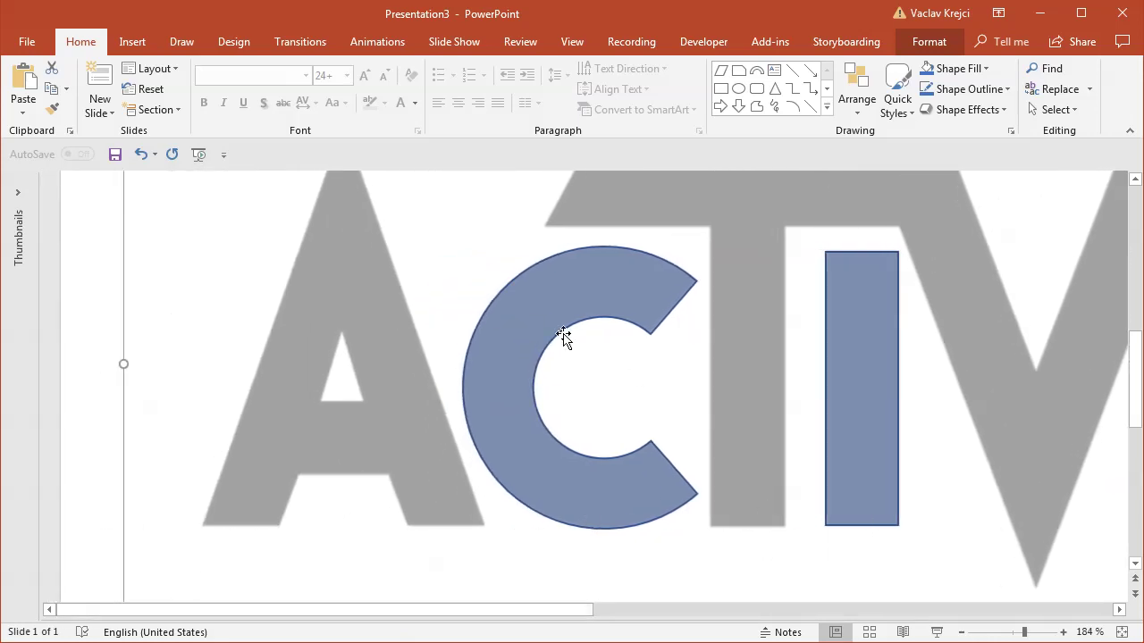
{"action": "left_click", "coordinate": [960, 631]}
{"action": "left_click_drag", "start_coordinate": [820, 615], "coordinate": [465, 518]}
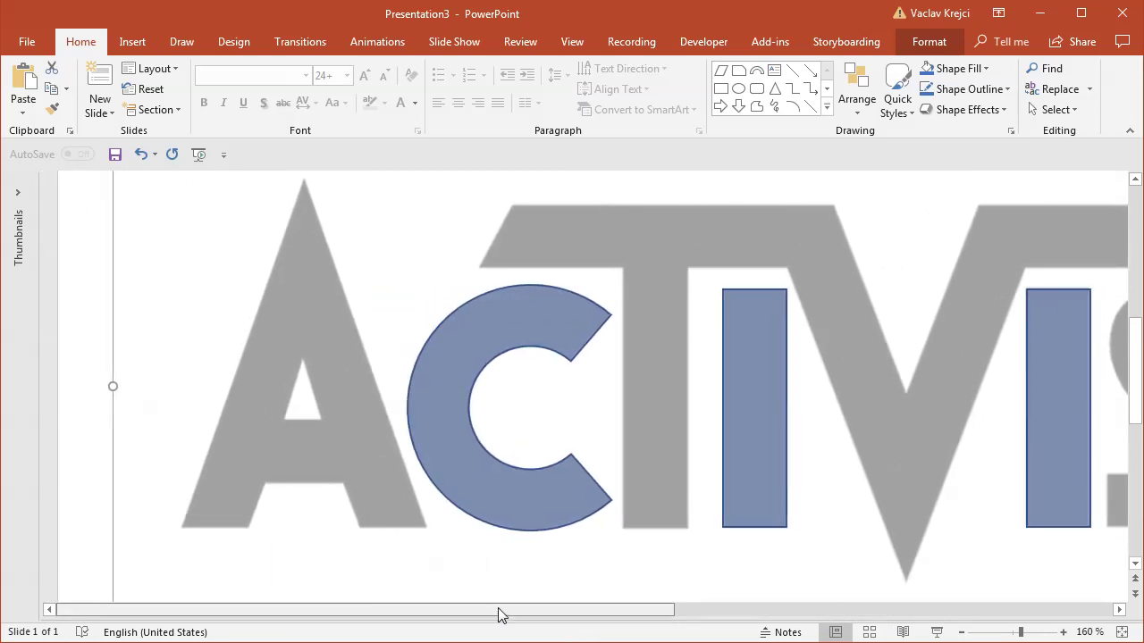
{"action": "left_click", "coordinate": [133, 42]}
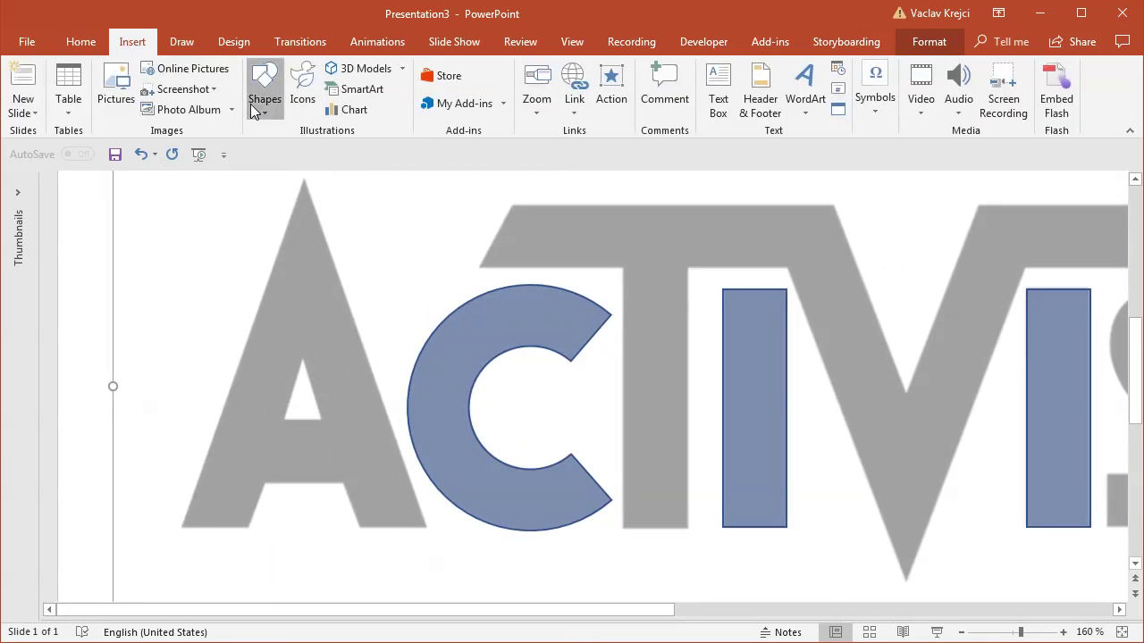
- Draw an isosceles triangle over the A, centring and resizing it to fit
{"action": "left_click", "coordinate": [265, 89]}
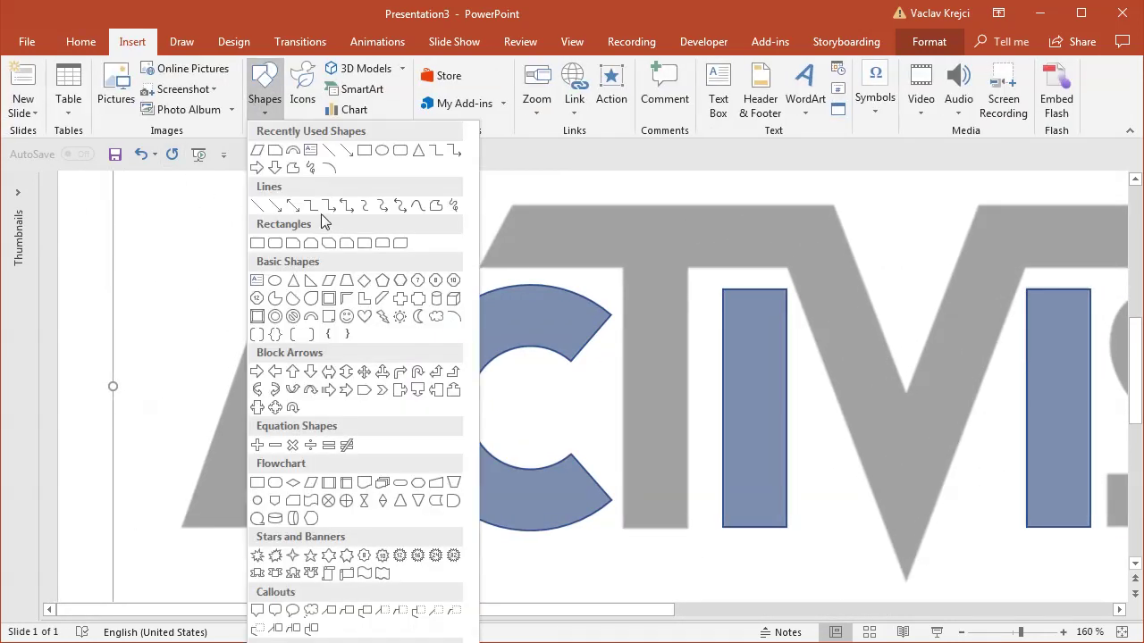
{"action": "left_click", "coordinate": [298, 279]}
{"action": "left_click_drag", "start_coordinate": [181, 197], "coordinate": [396, 573]}
{"action": "mouse_move", "coordinate": [361, 505]}
{"action": "left_mouse_down"}
{"action": "mouse_move", "coordinate": [364, 464]}
{"action": "mouse_move", "coordinate": [354, 465]}
{"action": "mouse_move", "coordinate": [356, 494]}
{"action": "left_mouse_up"}
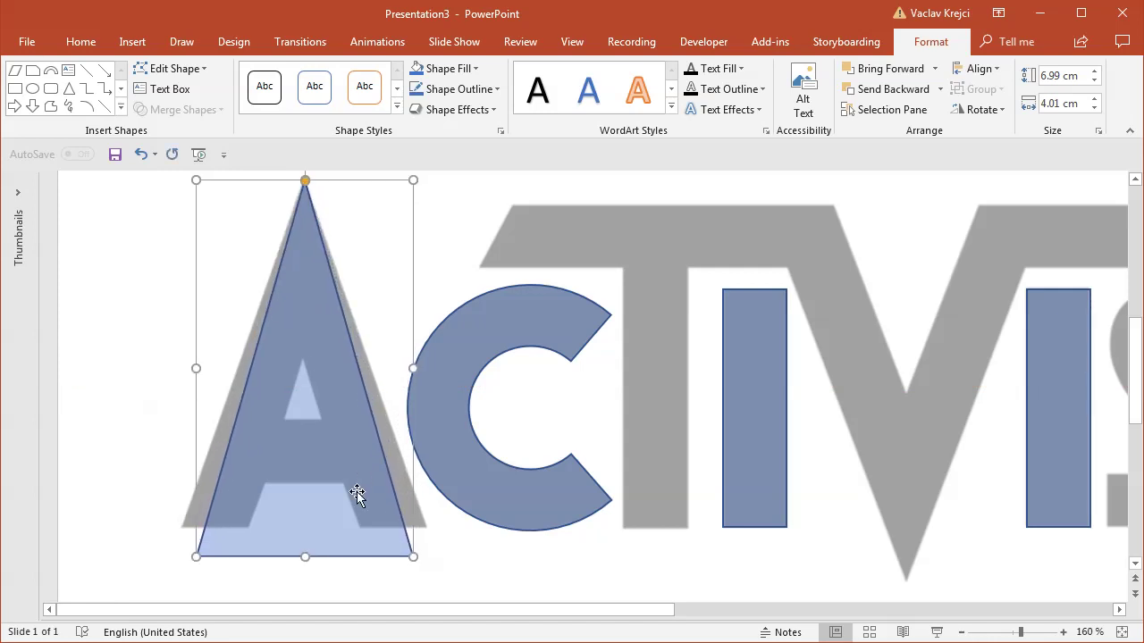
{"action": "left_click_drag", "start_coordinate": [304, 558], "coordinate": [315, 528]}
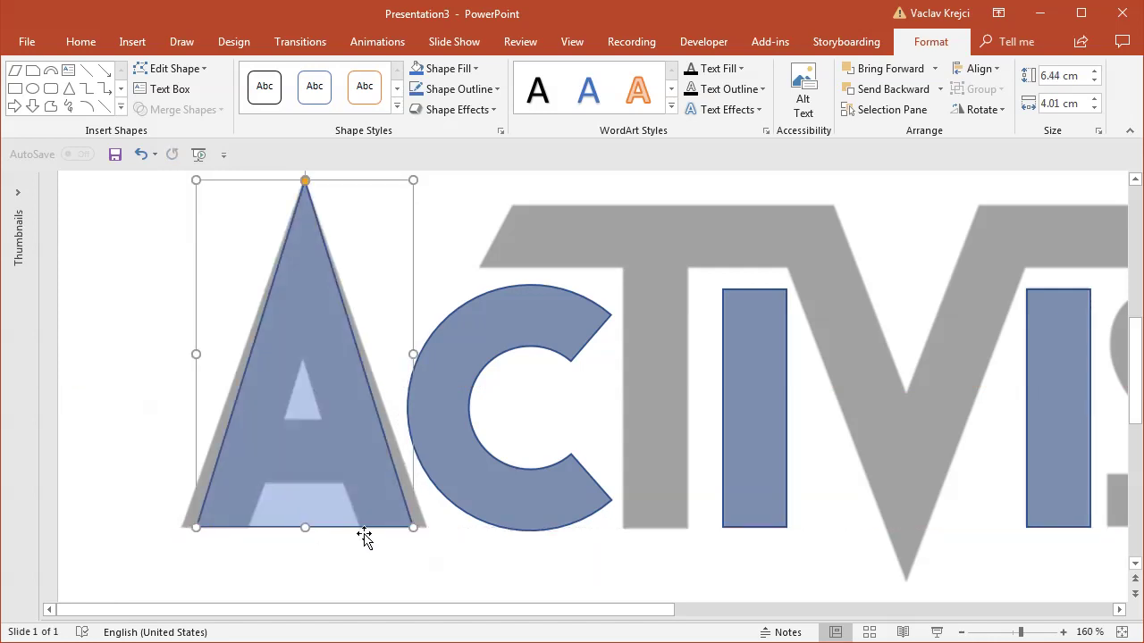
{"action": "mouse_move", "coordinate": [410, 354]}
{"action": "left_mouse_down"}
{"action": "mouse_move", "coordinate": [438, 353]}
{"action": "mouse_move", "coordinate": [427, 354]}
{"action": "left_mouse_up"}
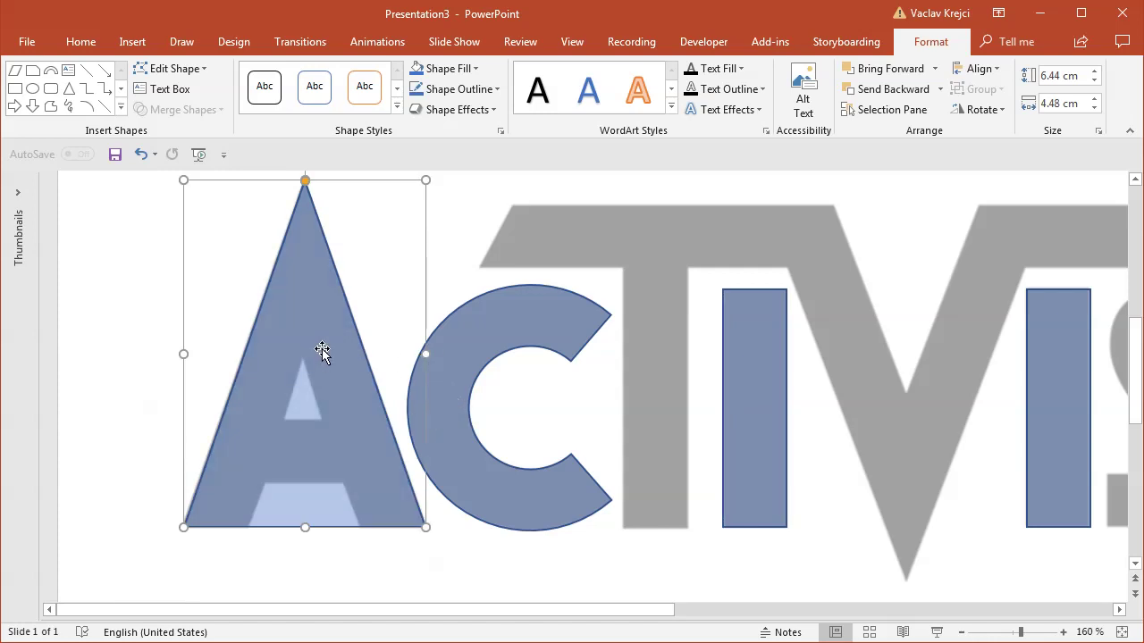
- Add a lower copy of the triangle and a small rectangle across the A's middle
{"action": "left_click_drag", "start_coordinate": [323, 305], "coordinate": [332, 450]}
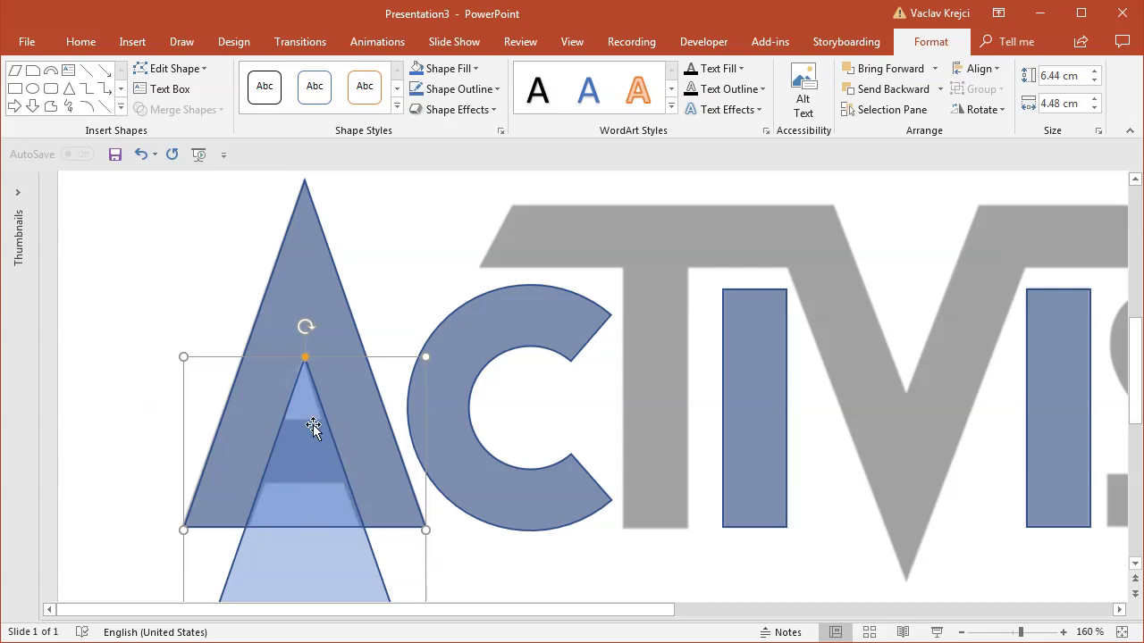
{"action": "left_click", "coordinate": [16, 90]}
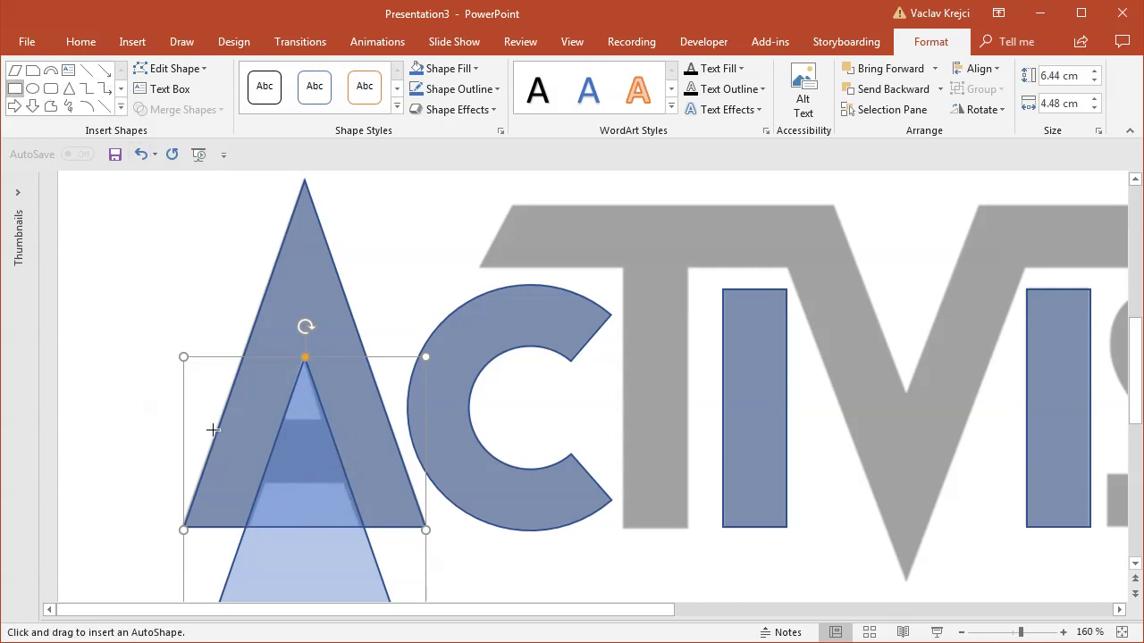
{"action": "left_click_drag", "start_coordinate": [332, 451], "coordinate": [370, 483]}
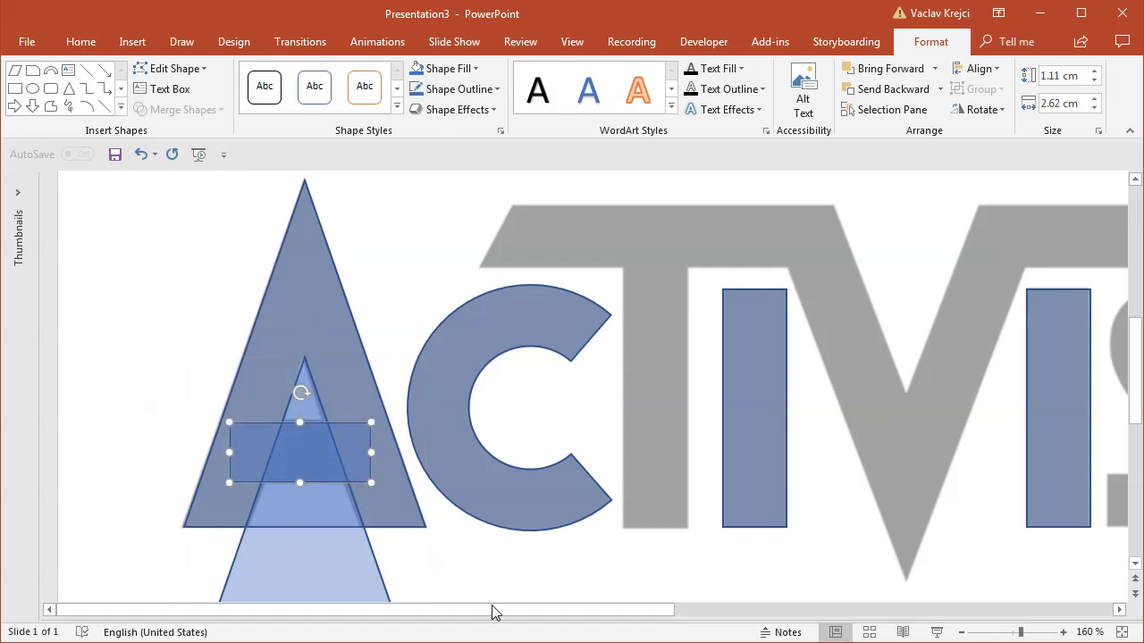
{"action": "scroll", "coordinate": [441, 493], "scroll_direction": "right", "scroll_amount": 3}
{"action": "left_click", "coordinate": [220, 294]}
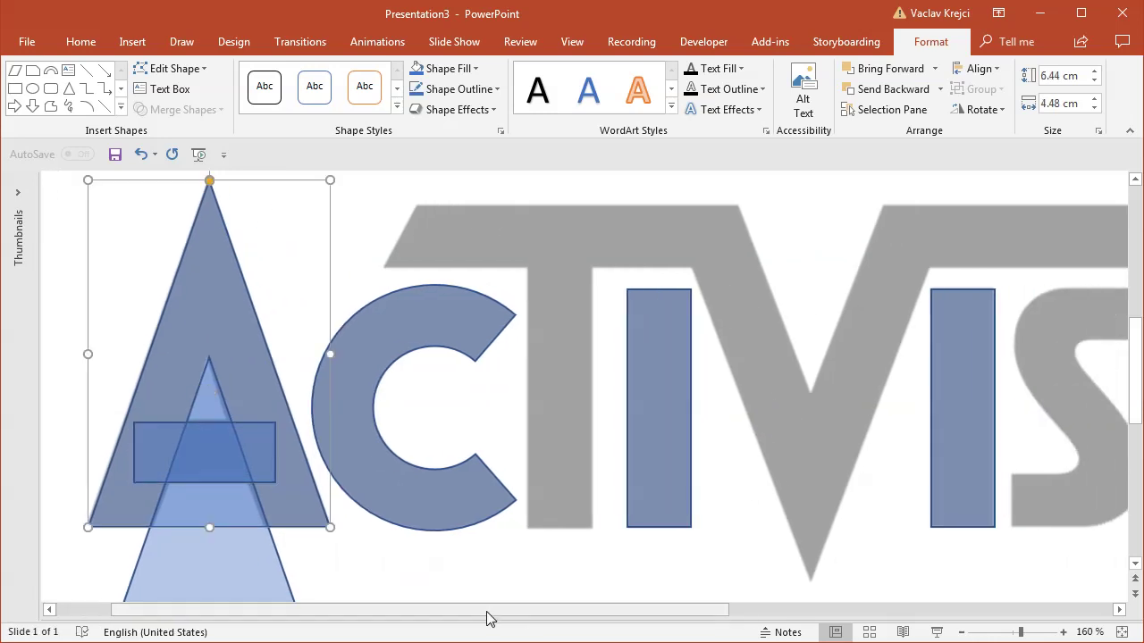
- Duplicate the A triangle, flip it upside down over the V, and make it taller
{"action": "key", "text": "ctrl+d"}
{"action": "left_click_drag", "start_coordinate": [294, 378], "coordinate": [786, 345]}
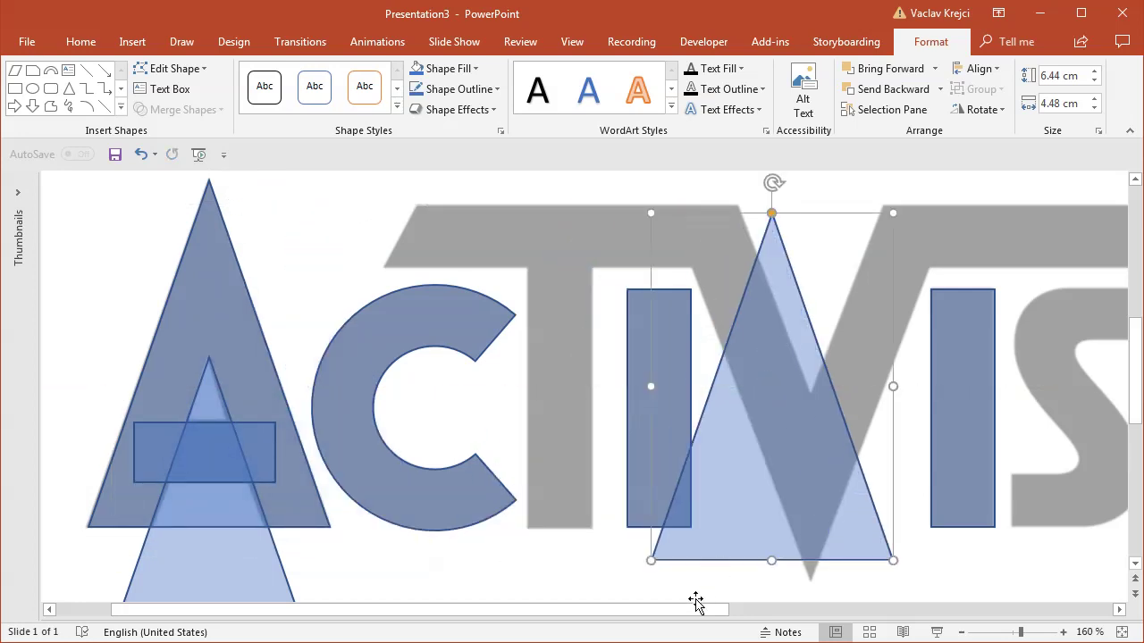
{"action": "left_click_drag", "start_coordinate": [696, 603], "coordinate": [795, 612]}
{"action": "left_click_drag", "start_coordinate": [602, 184], "coordinate": [595, 571]}
{"action": "left_click_drag", "start_coordinate": [585, 495], "coordinate": [659, 435]}
{"action": "scroll", "coordinate": [1133, 354], "scroll_direction": "up", "scroll_amount": 1}
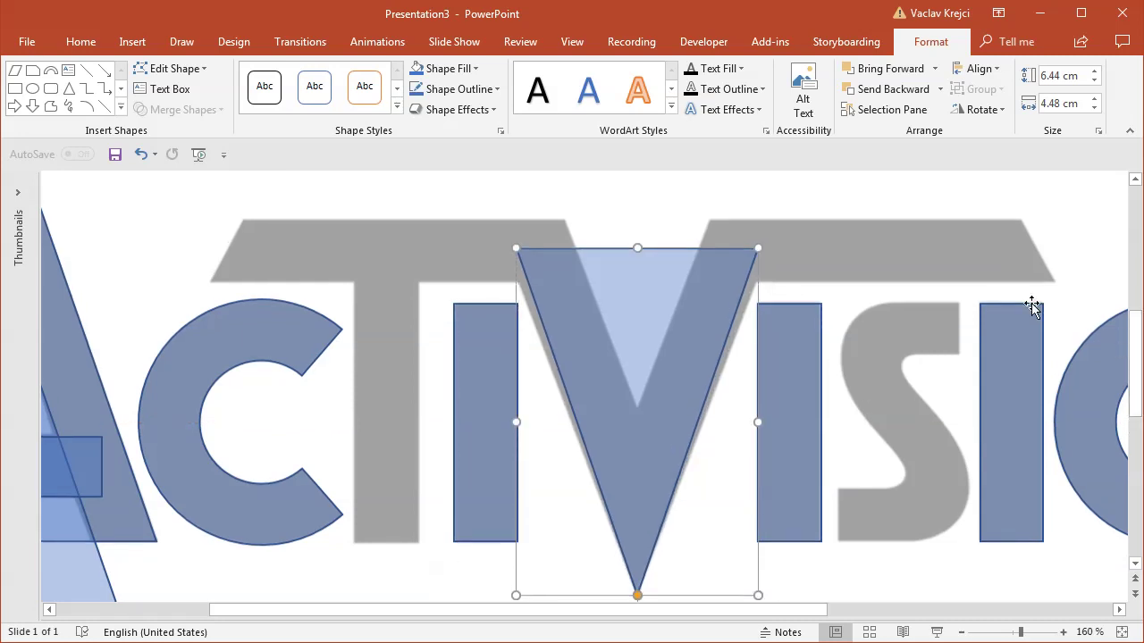
{"action": "left_click_drag", "start_coordinate": [638, 253], "coordinate": [637, 224]}
- Widen the V triangle, undoing an accidental resize, and add a raised copy above it
{"action": "left_click", "coordinate": [757, 413], "text": "ctrl"}
{"action": "left_click_drag", "start_coordinate": [751, 411], "coordinate": [770, 412]}
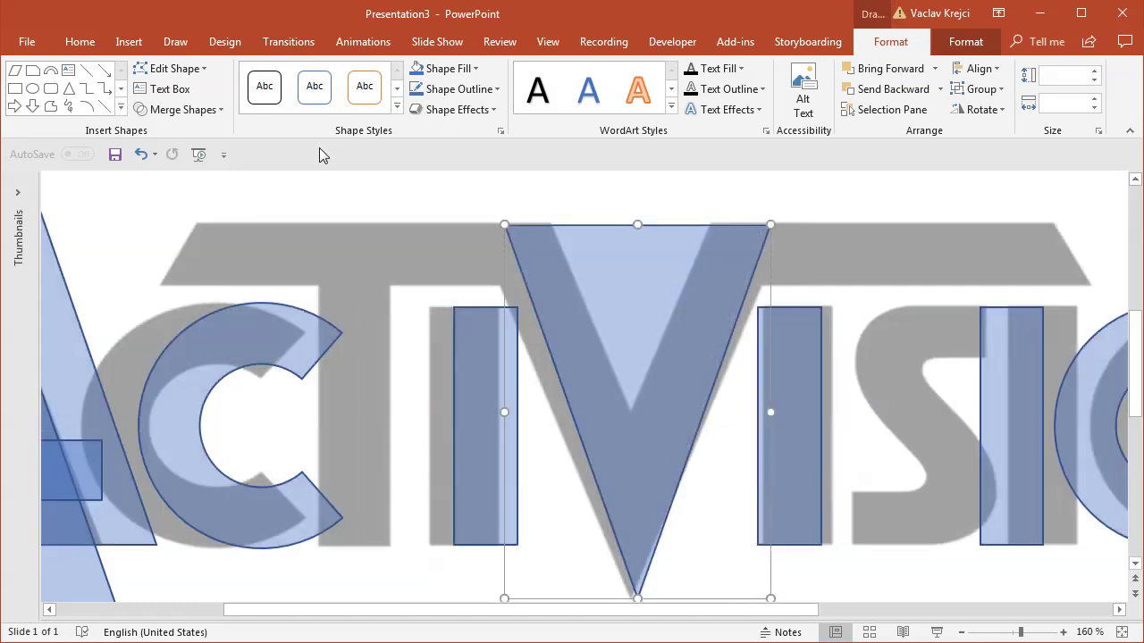
{"action": "left_click", "coordinate": [140, 154]}
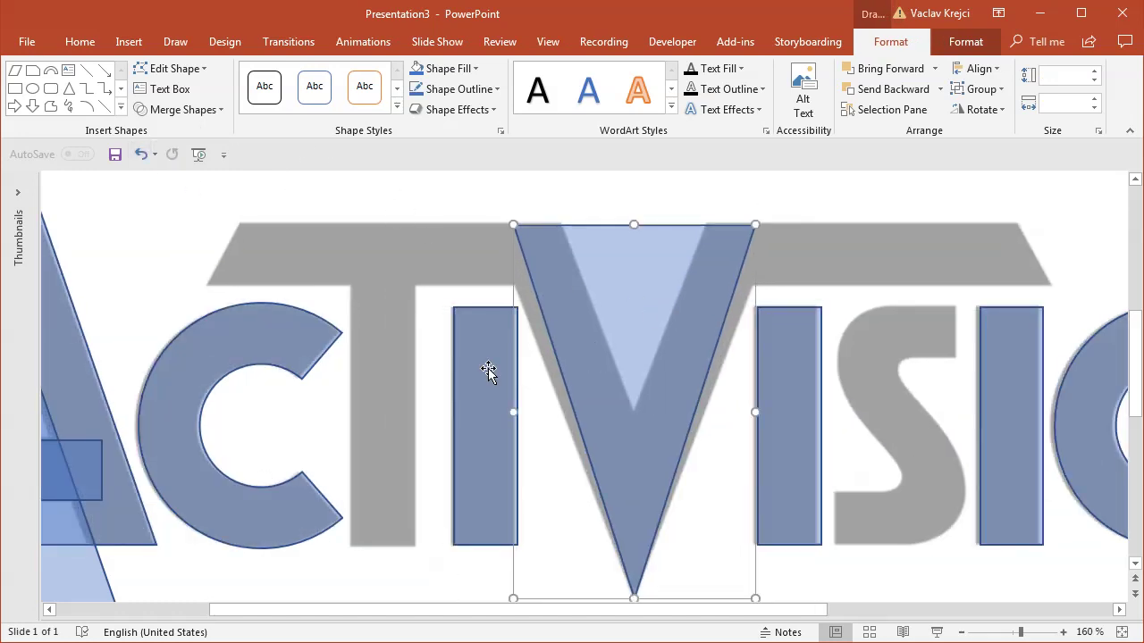
{"action": "left_click", "coordinate": [140, 154]}
{"action": "left_click", "coordinate": [499, 351]}
{"action": "left_click", "coordinate": [641, 383]}
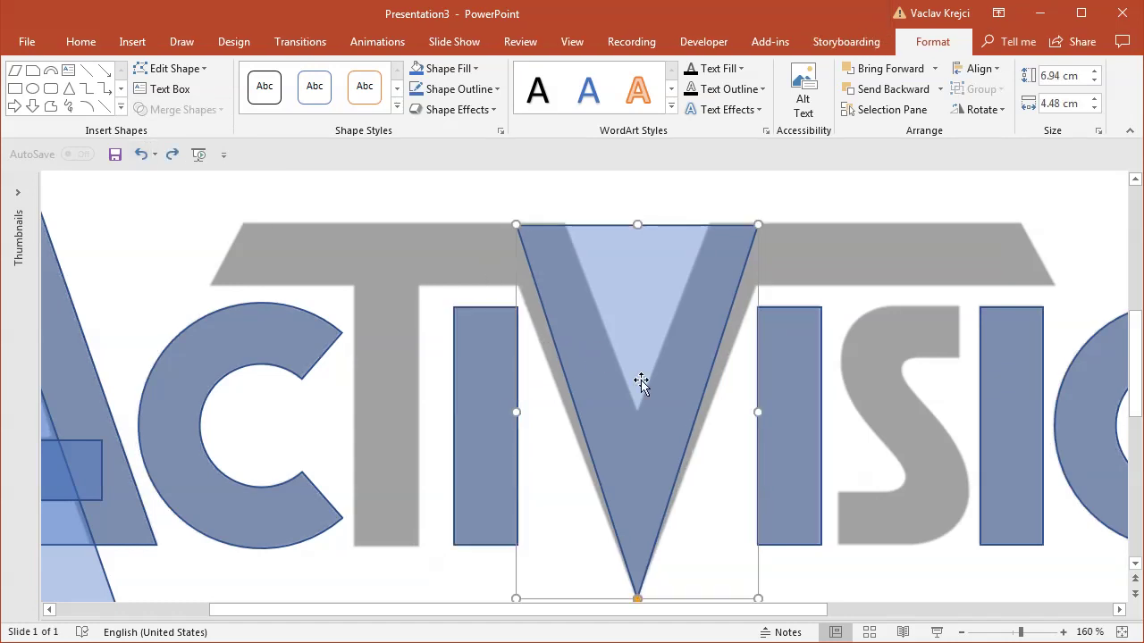
{"action": "left_click_drag", "start_coordinate": [755, 413], "coordinate": [779, 409]}
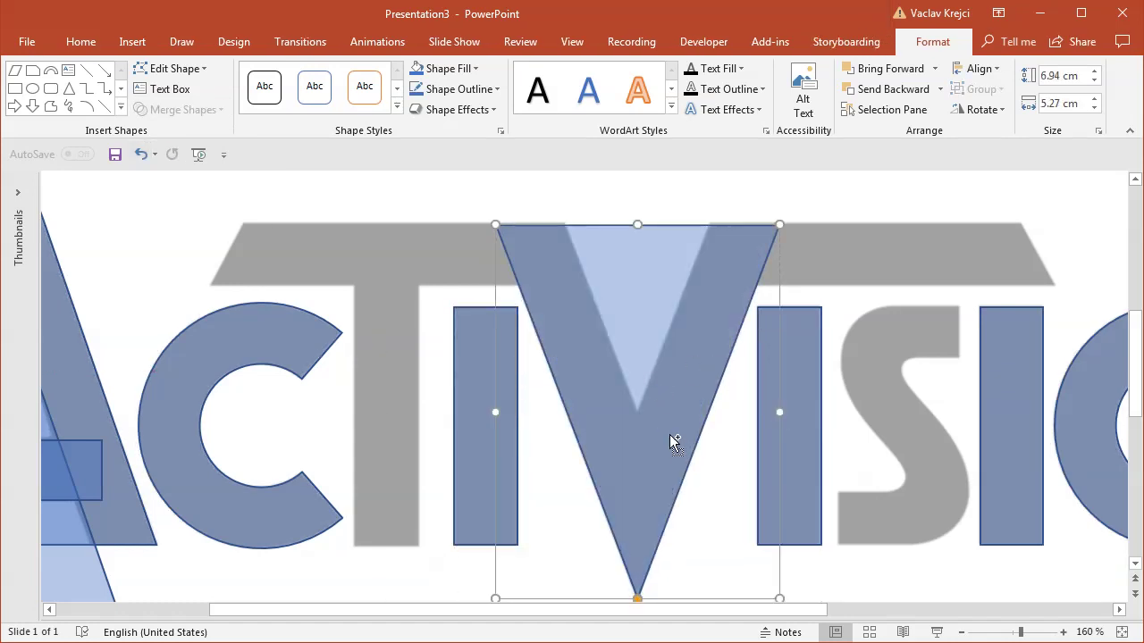
{"action": "left_click_drag", "start_coordinate": [670, 444], "coordinate": [671, 269]}
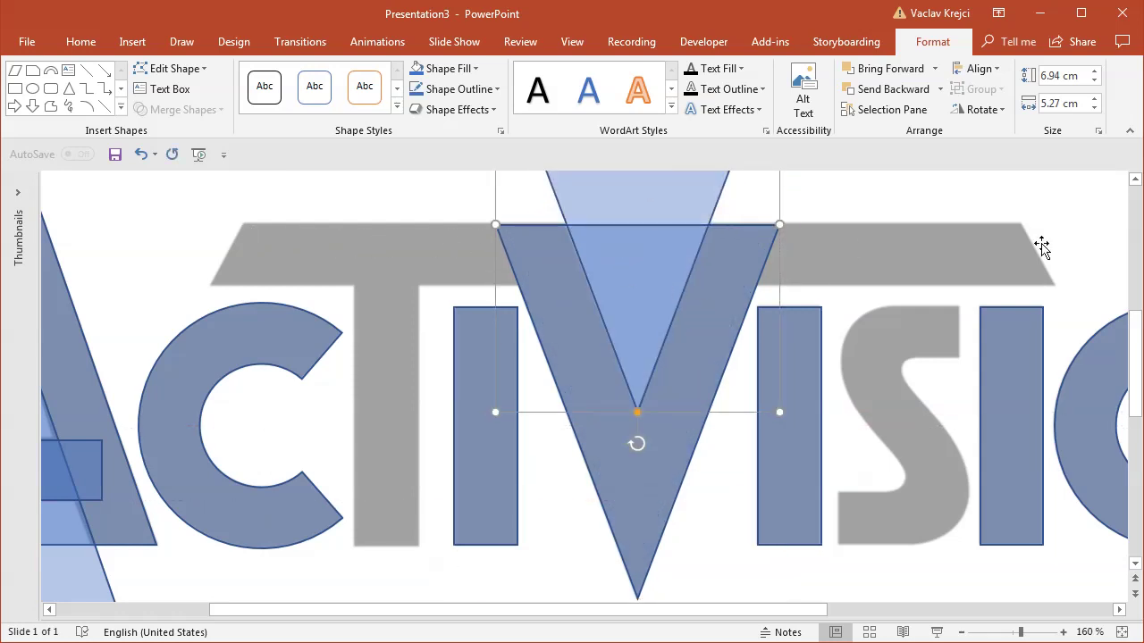
{"action": "left_click", "coordinate": [132, 42]}
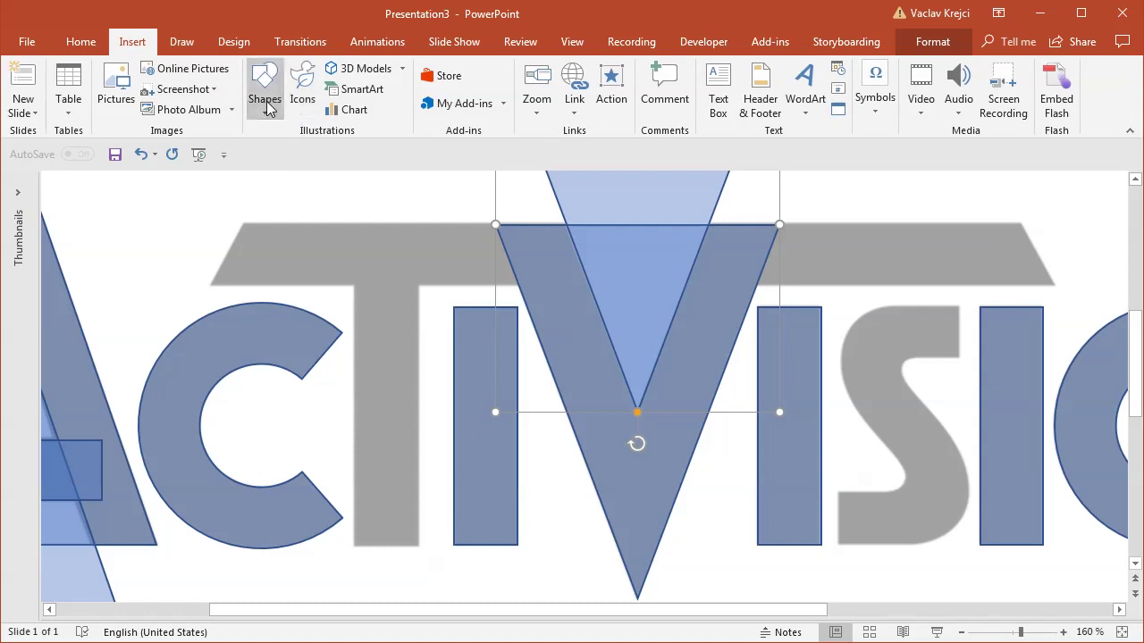
- Draw a thin trapezoid with slanted ends along the left part of the T's top bar
{"action": "left_click", "coordinate": [266, 101]}
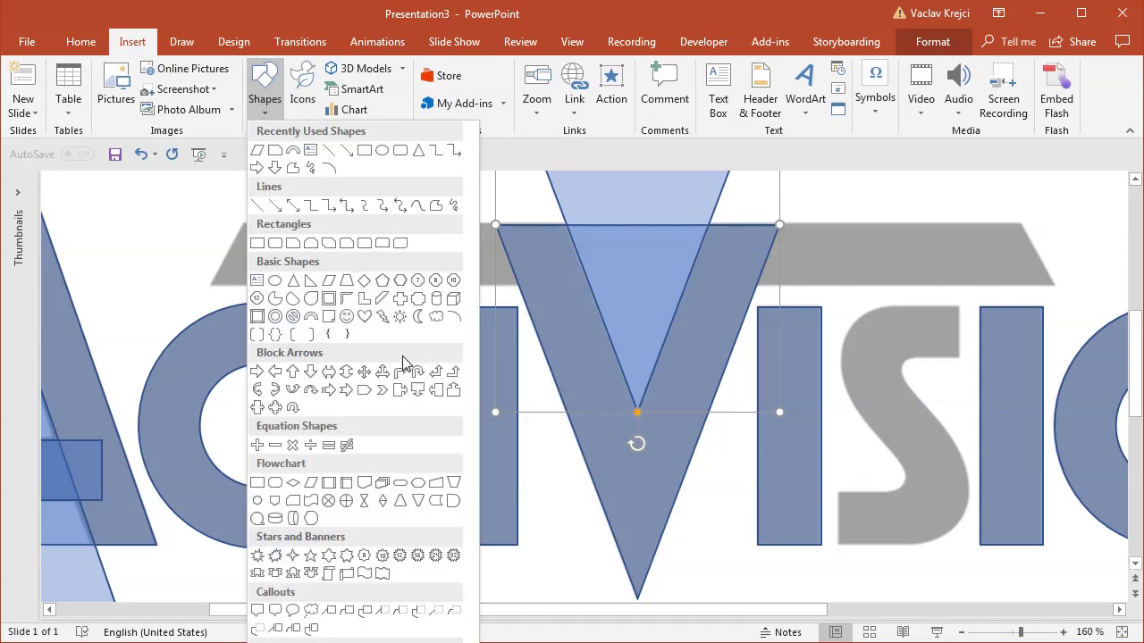
{"action": "left_click", "coordinate": [347, 284]}
{"action": "mouse_move", "coordinate": [213, 217]}
{"action": "left_mouse_down"}
{"action": "mouse_move", "coordinate": [375, 284]}
{"action": "mouse_move", "coordinate": [553, 285]}
{"action": "left_mouse_up"}
{"action": "left_click_drag", "start_coordinate": [382, 217], "coordinate": [381, 224]}
{"action": "left_click_drag", "start_coordinate": [234, 227], "coordinate": [244, 231]}
- Place a trapezoid copy on the bar's right part and stretch an I-rectangle copy into the T stem
{"action": "left_click_drag", "start_coordinate": [384, 267], "coordinate": [875, 261]}
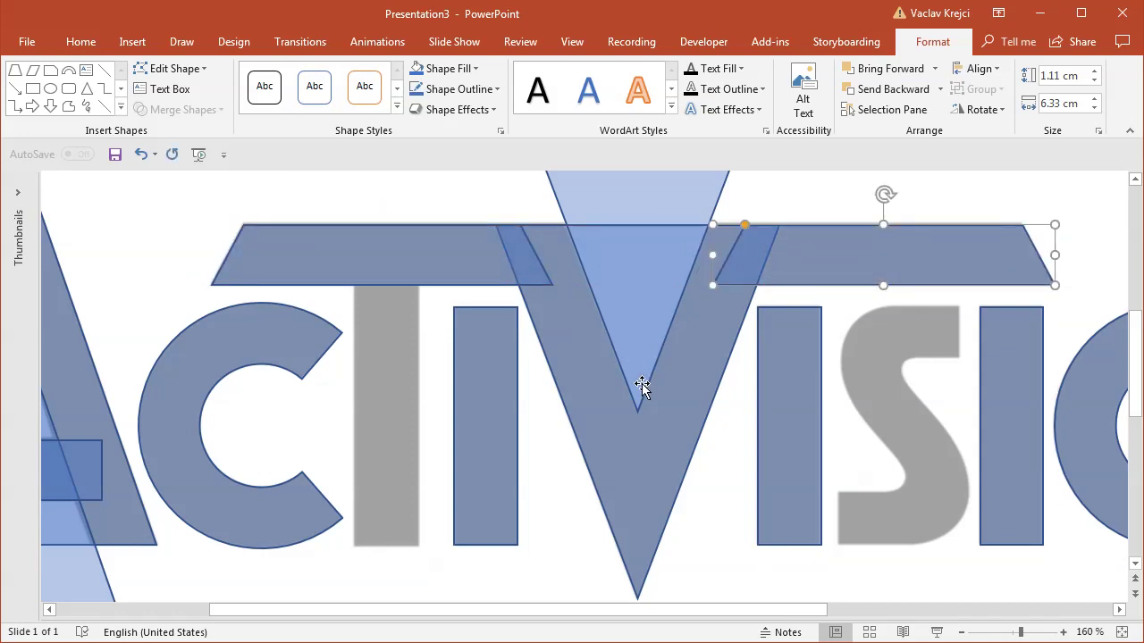
{"action": "left_click_drag", "start_coordinate": [787, 401], "coordinate": [383, 401]}
{"action": "left_click_drag", "start_coordinate": [385, 306], "coordinate": [385, 269]}
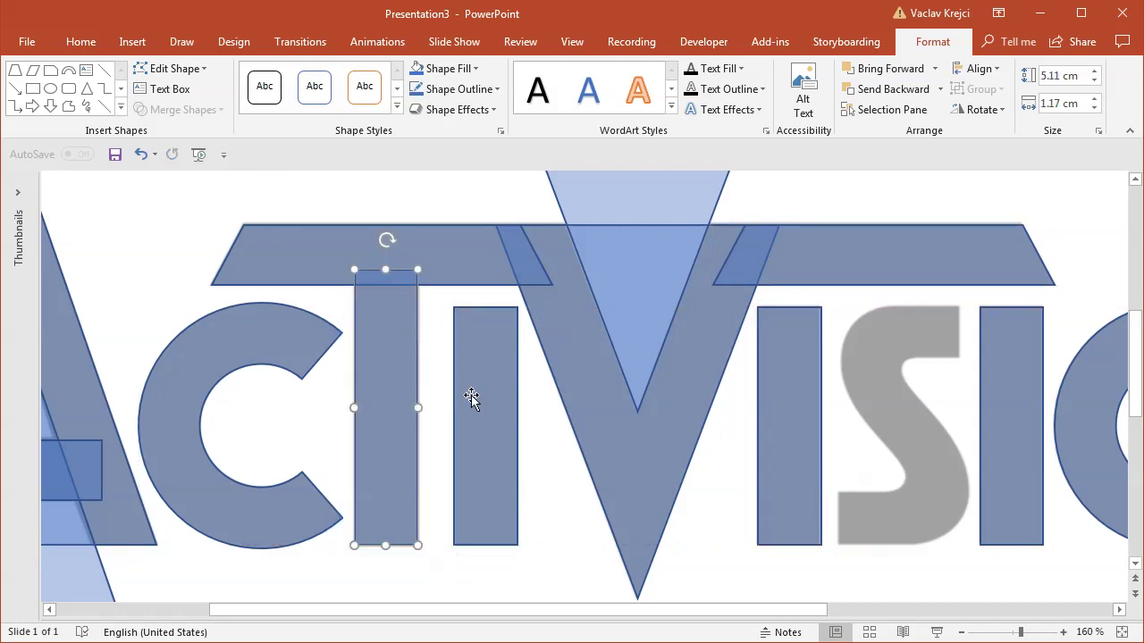
{"action": "left_click", "coordinate": [1008, 633]}
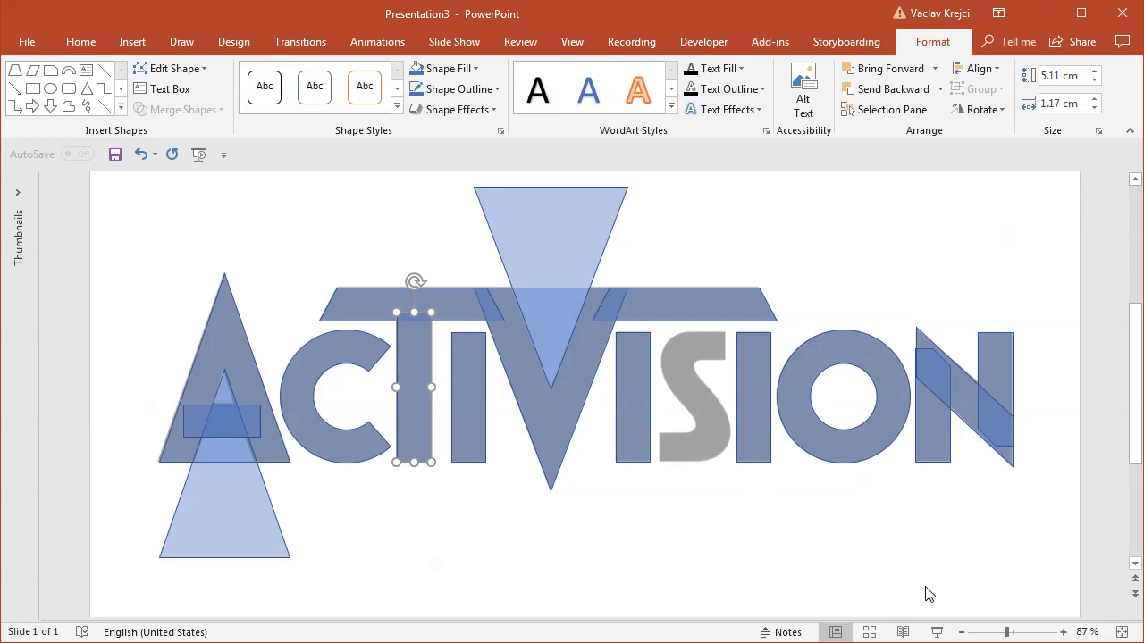
{"action": "left_click", "coordinate": [1021, 633]}
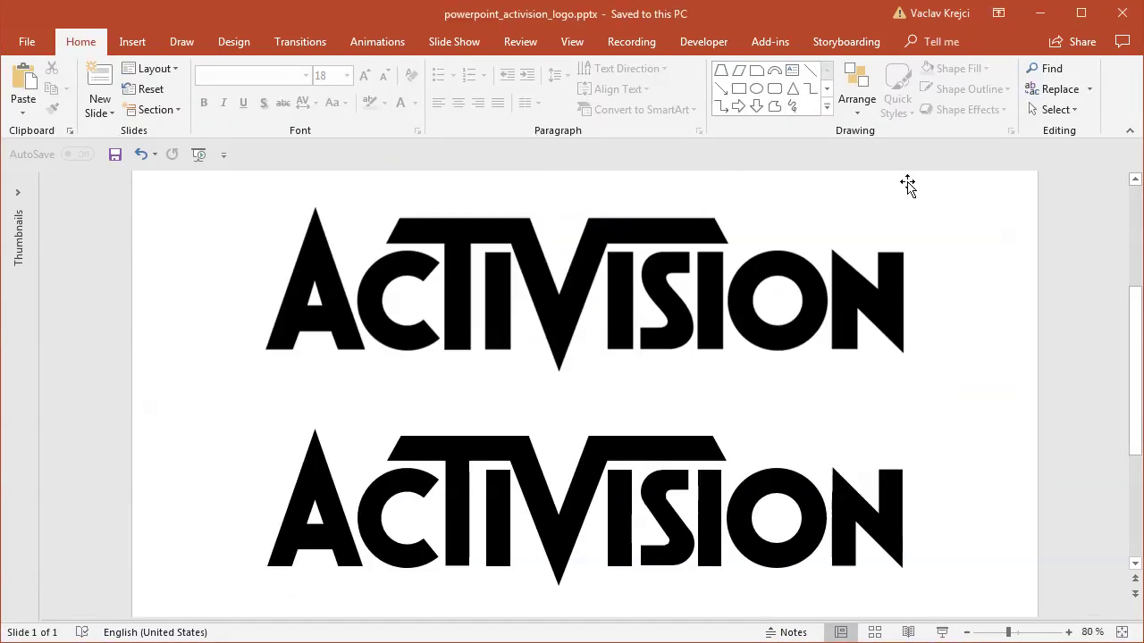
{"action": "left_click", "coordinate": [1043, 110]}
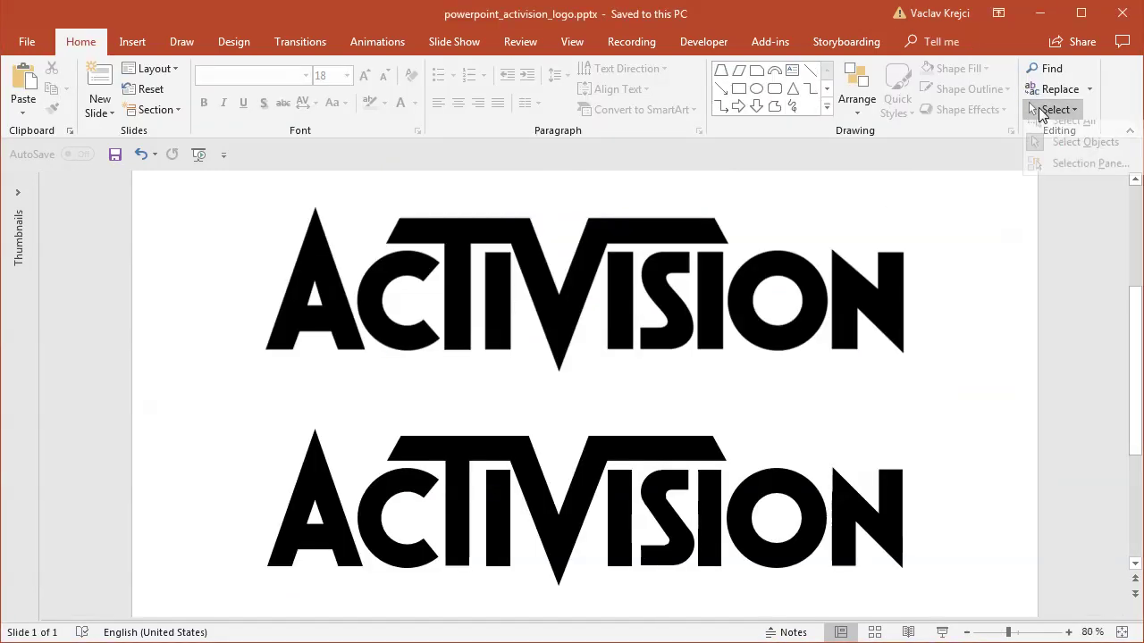
{"action": "left_click", "coordinate": [1060, 176]}
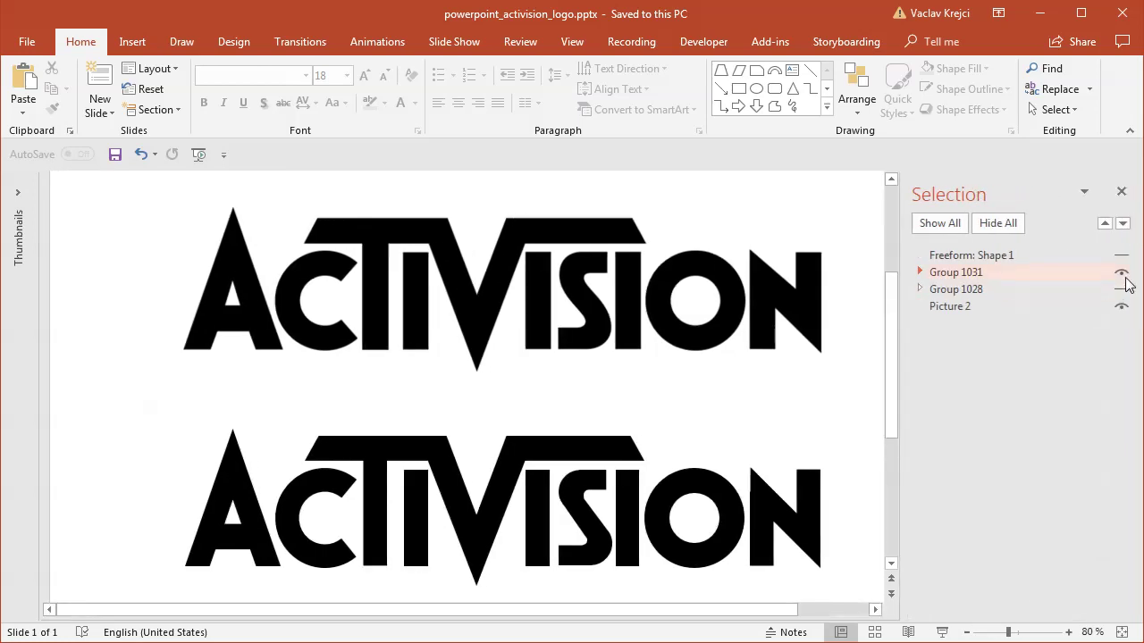
{"action": "left_click", "coordinate": [1122, 273]}
{"action": "left_click", "coordinate": [1121, 288]}
{"action": "left_click", "coordinate": [1084, 286]}
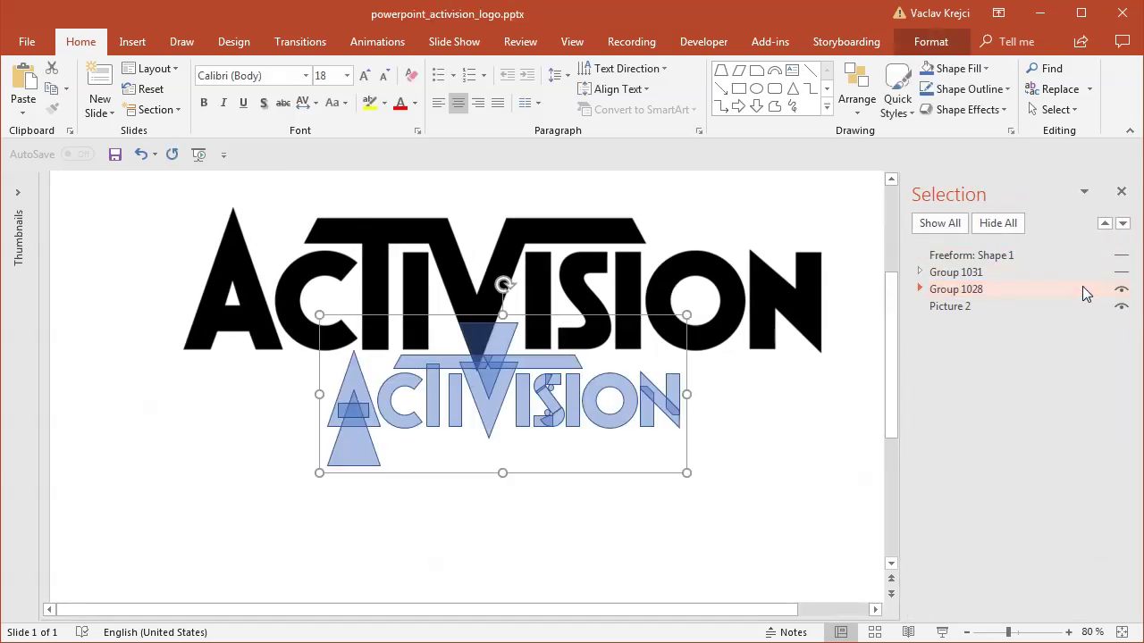
{"action": "left_click", "coordinate": [1122, 306]}
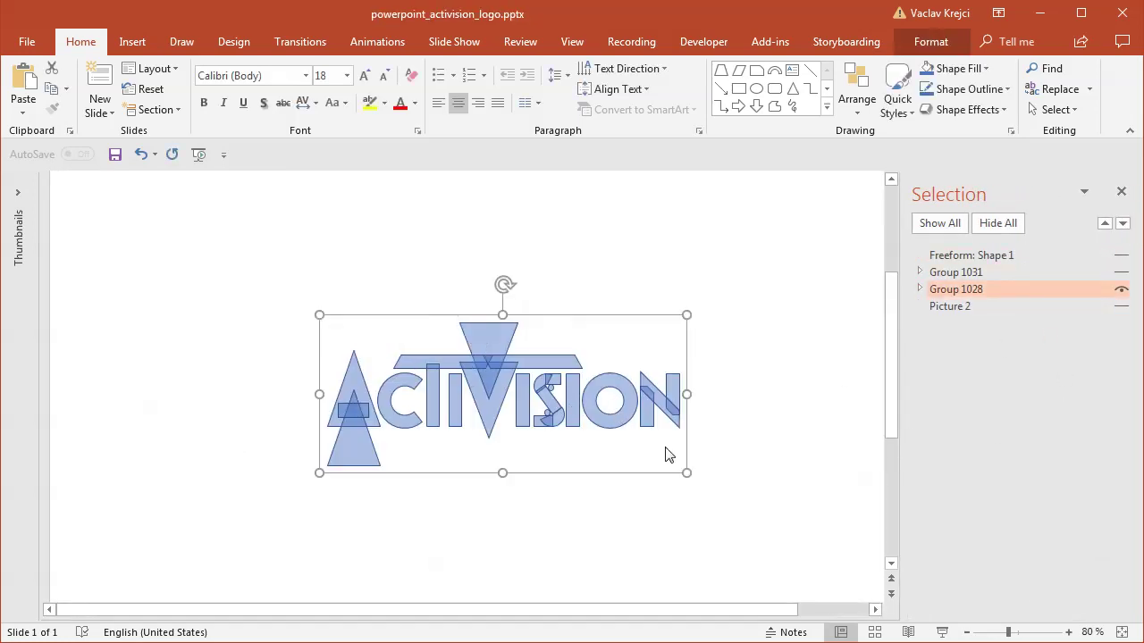
{"action": "scroll", "coordinate": [631, 393], "scroll_direction": "up", "scroll_amount": 5}
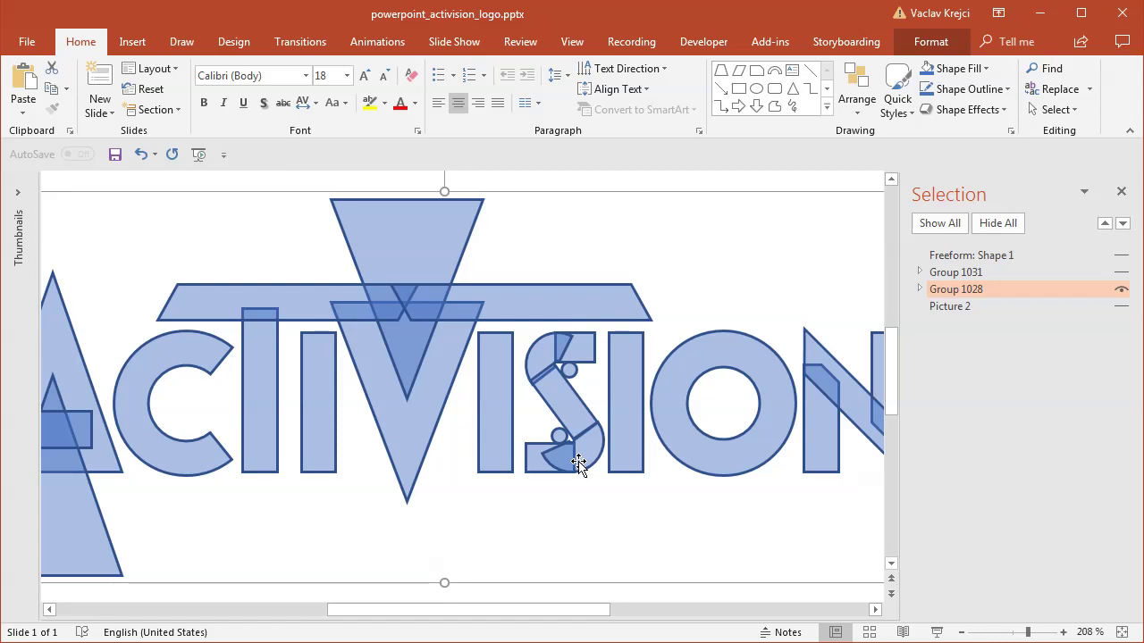
{"action": "left_click", "coordinate": [1122, 295]}
{"action": "left_click", "coordinate": [1055, 271]}
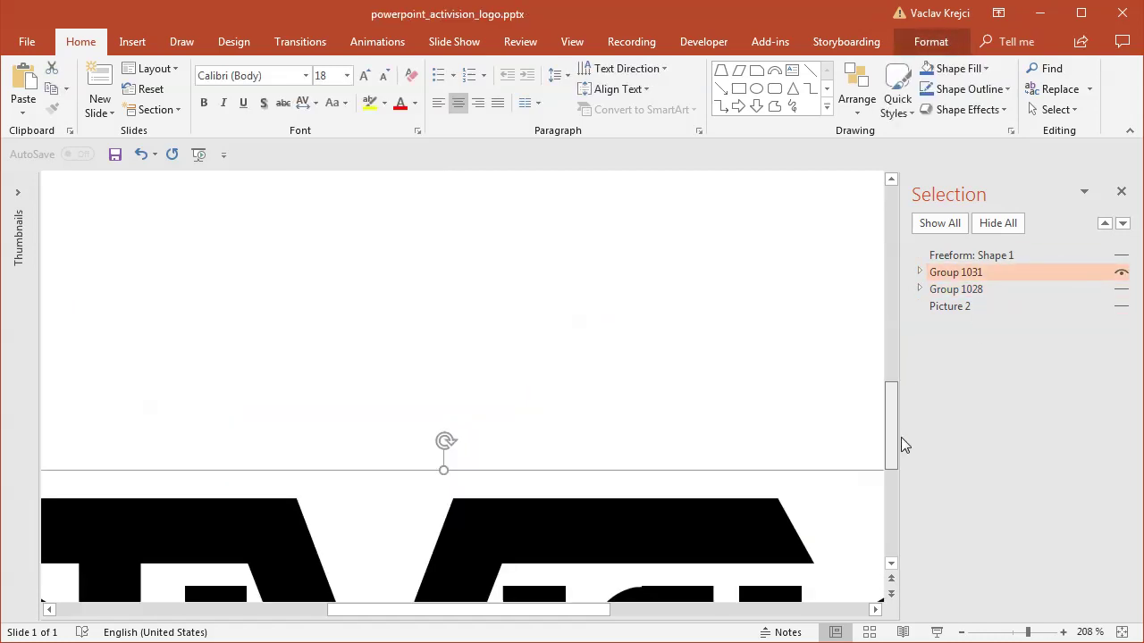
{"action": "scroll", "coordinate": [902, 440], "scroll_direction": "down", "scroll_amount": 3}
{"action": "left_click_drag", "start_coordinate": [590, 610], "coordinate": [650, 611]}
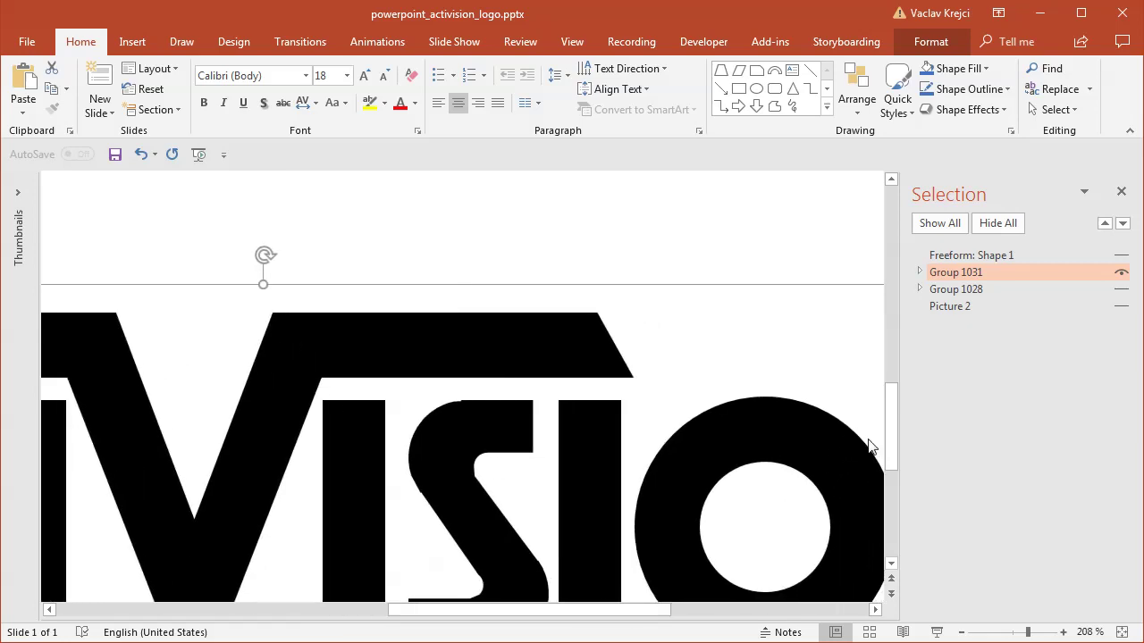
{"action": "scroll", "coordinate": [901, 492], "scroll_direction": "down", "scroll_amount": 3}
{"action": "left_click", "coordinate": [1032, 632]}
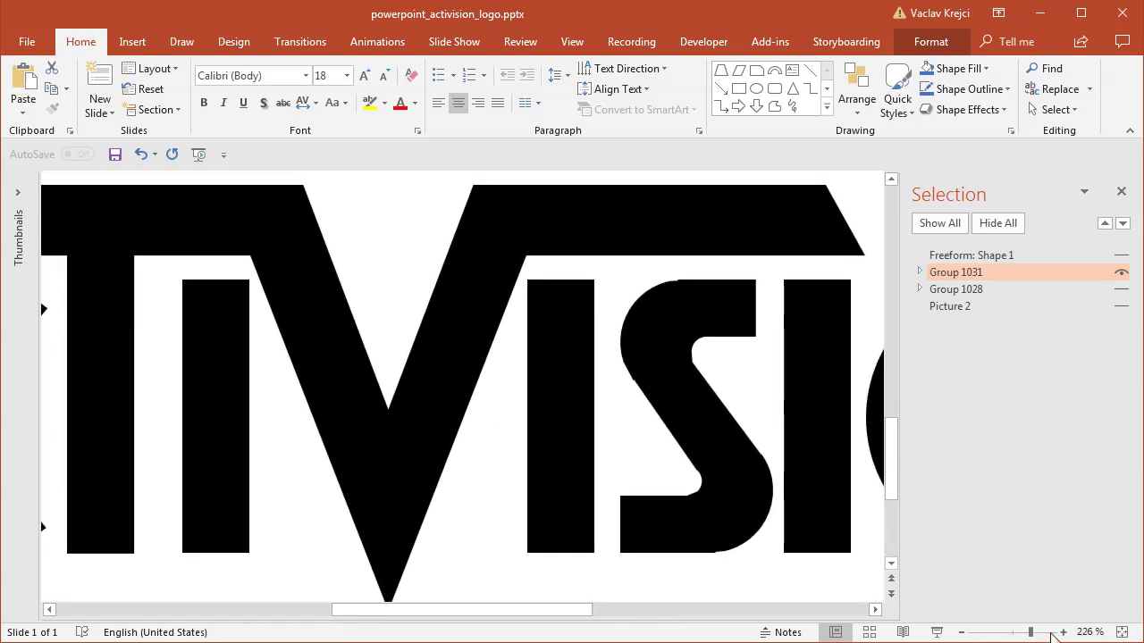
{"action": "scroll", "coordinate": [1056, 634], "scroll_direction": "down", "scroll_amount": 3, "text": "ctrl"}
{"action": "left_click_drag", "start_coordinate": [1030, 635], "coordinate": [1052, 633]}
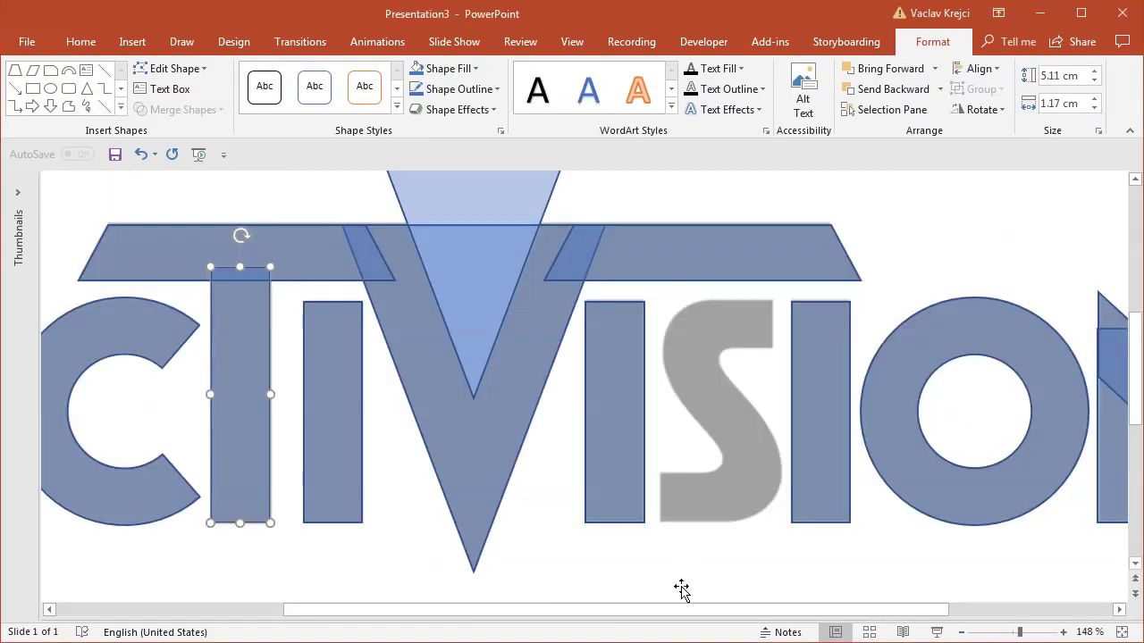
- Begin a freeform outline at the S's top corners, then abandon it and delete the stray line
{"action": "left_click_drag", "start_coordinate": [676, 613], "coordinate": [772, 612]}
{"action": "left_click", "coordinate": [1064, 632]}
{"action": "left_click", "coordinate": [1063, 632]}
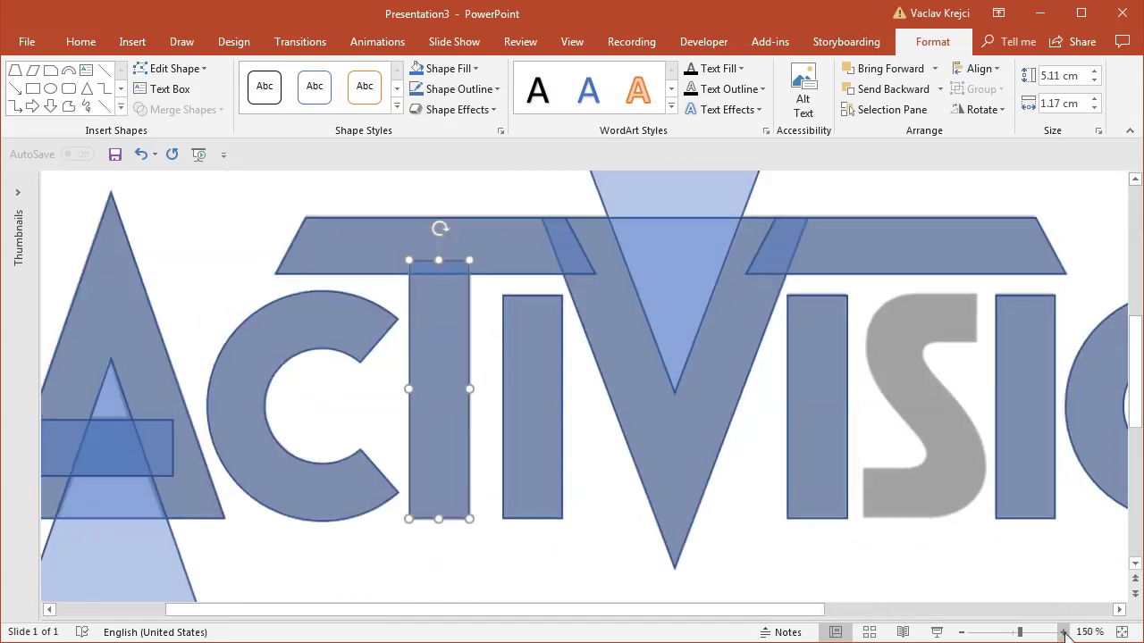
{"action": "left_click", "coordinate": [1063, 632]}
{"action": "left_click", "coordinate": [1063, 632]}
{"action": "left_click", "coordinate": [1063, 631]}
{"action": "left_click_drag", "start_coordinate": [613, 611], "coordinate": [864, 611]}
{"action": "left_click", "coordinate": [133, 42]}
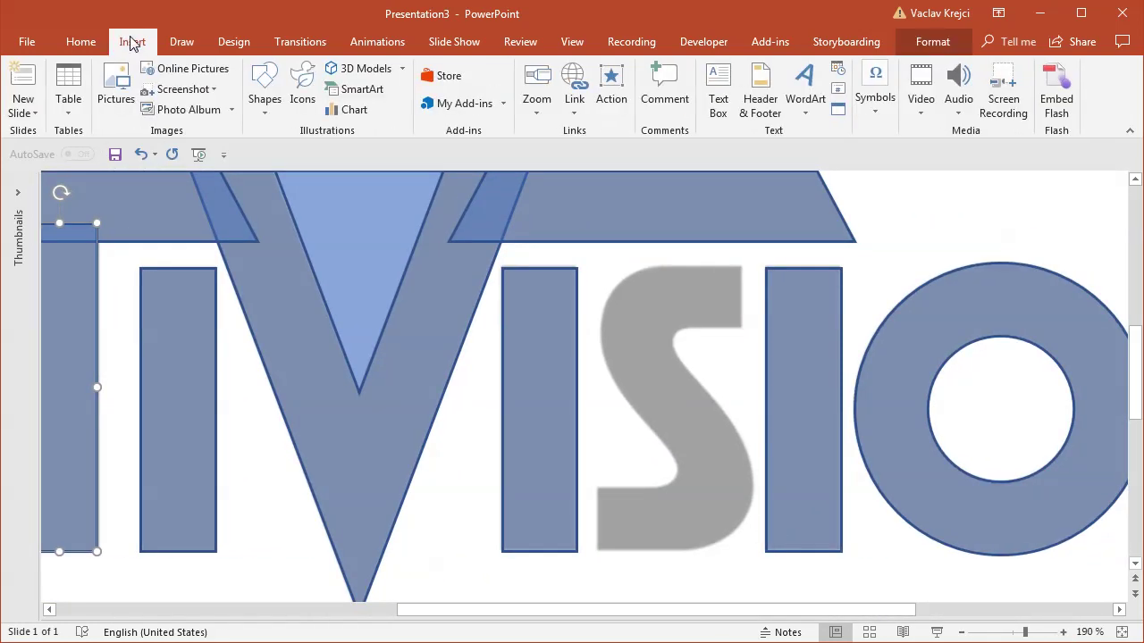
{"action": "left_click", "coordinate": [260, 106]}
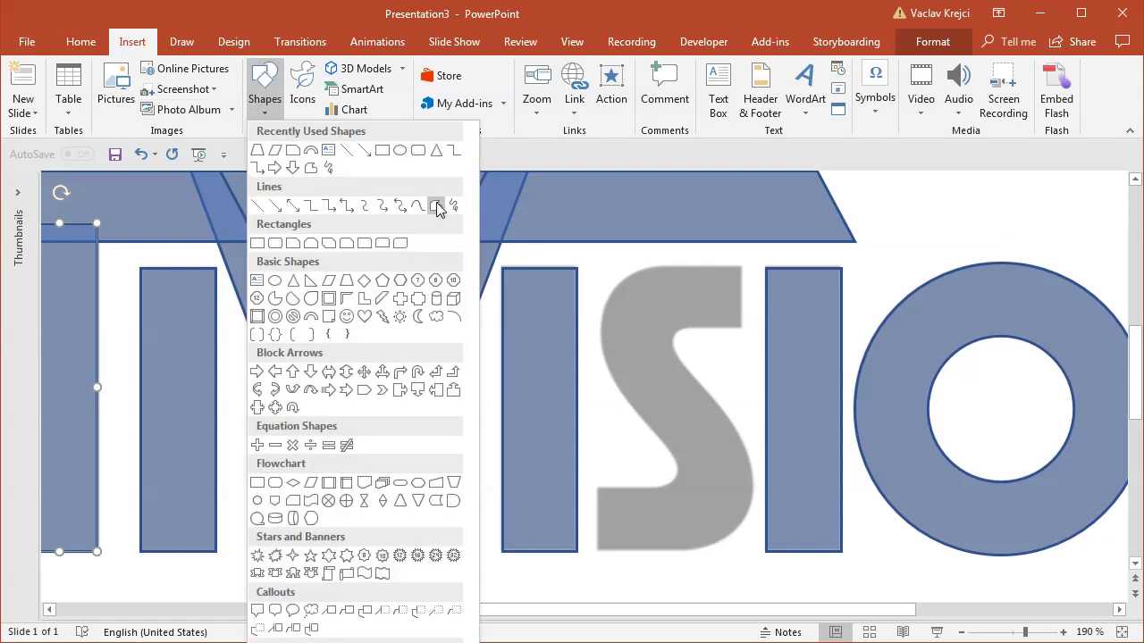
{"action": "left_click", "coordinate": [437, 204]}
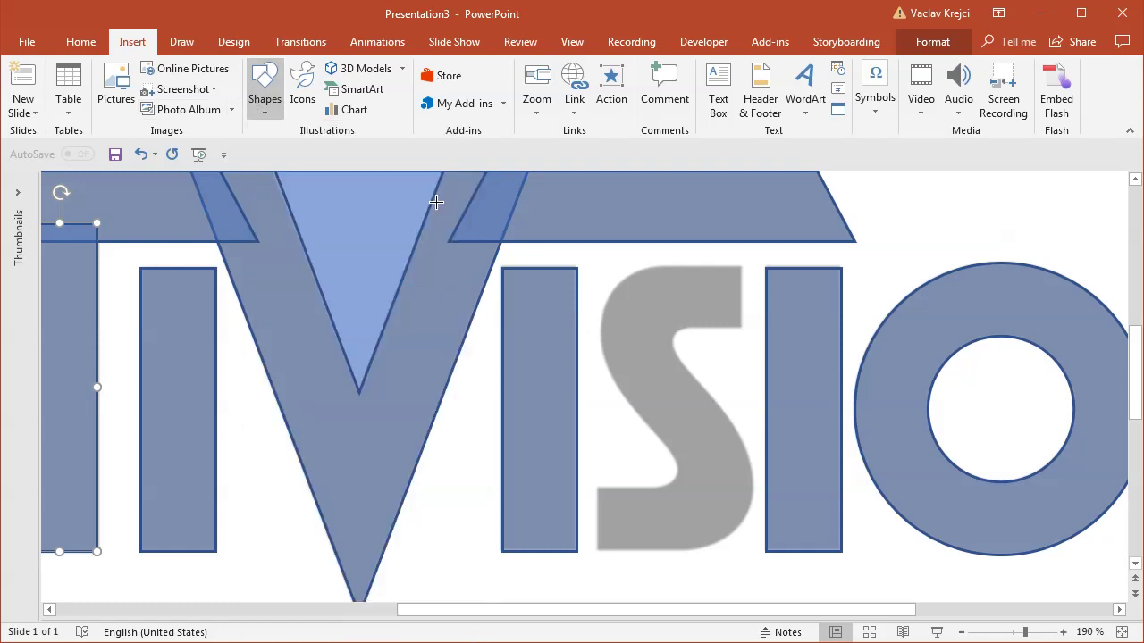
{"action": "left_click", "coordinate": [740, 265]}
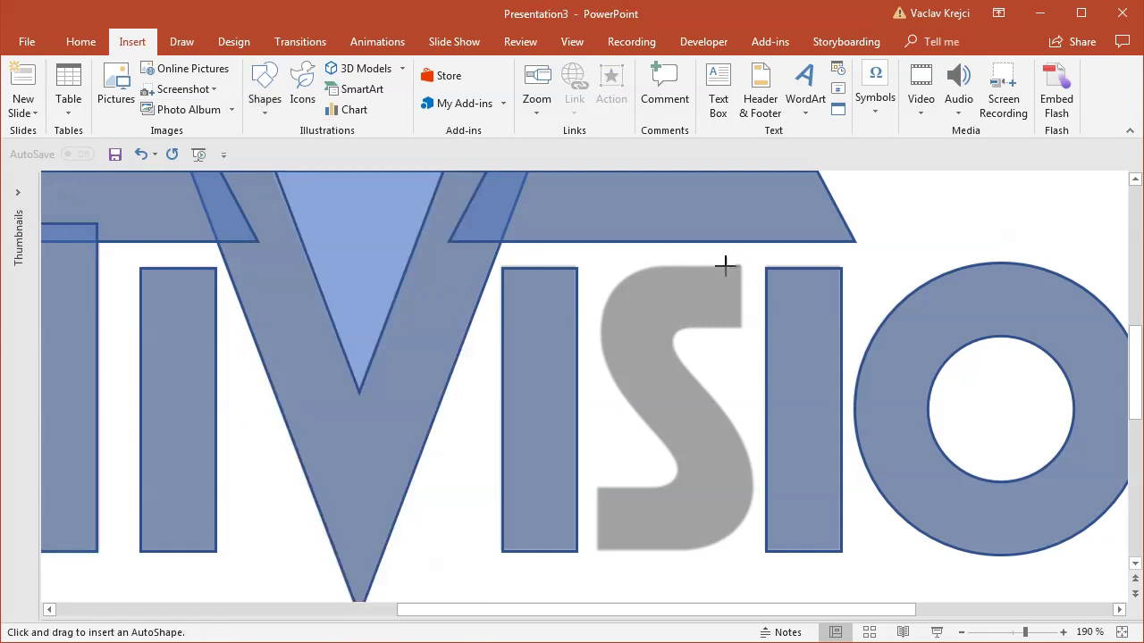
{"action": "left_click", "coordinate": [665, 265]}
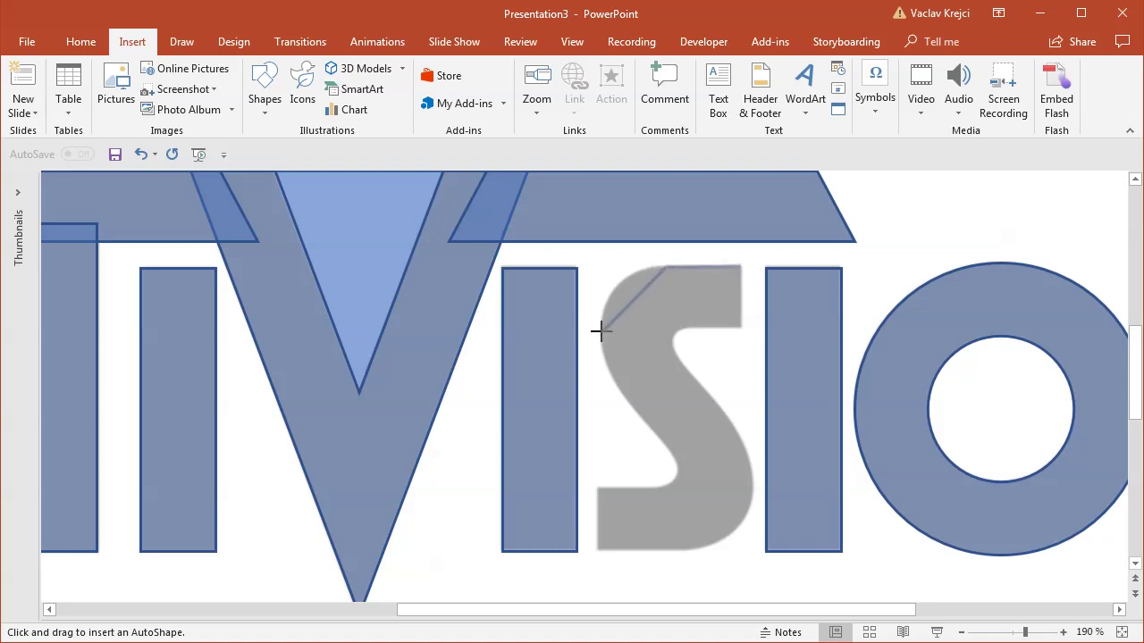
{"action": "left_click", "coordinate": [605, 313]}
{"action": "key", "text": "Escape"}
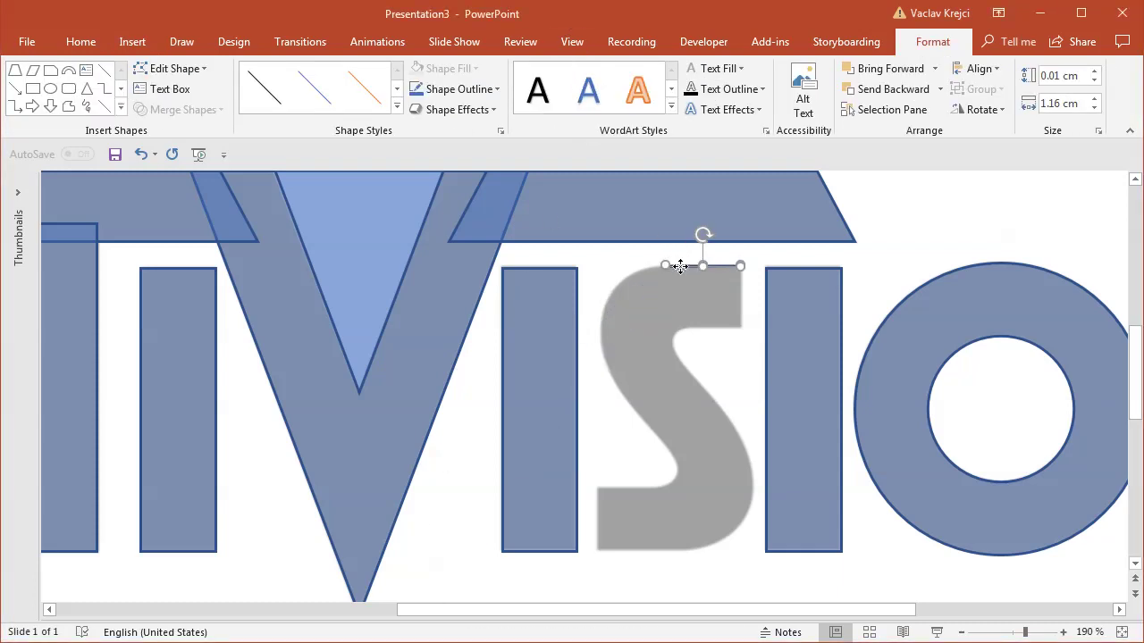
{"action": "key", "text": "Escape"}
- Redraw a freeform around the S and close it at its top-right start point
{"action": "left_click", "coordinate": [132, 42]}
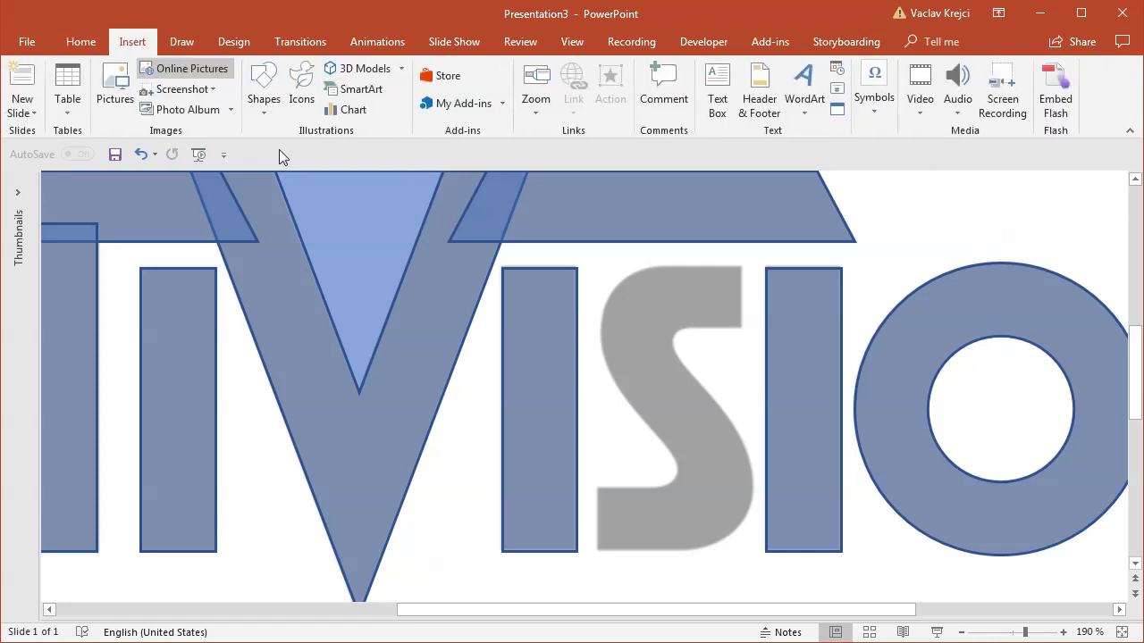
{"action": "left_click", "coordinate": [266, 98]}
{"action": "left_click", "coordinate": [437, 204]}
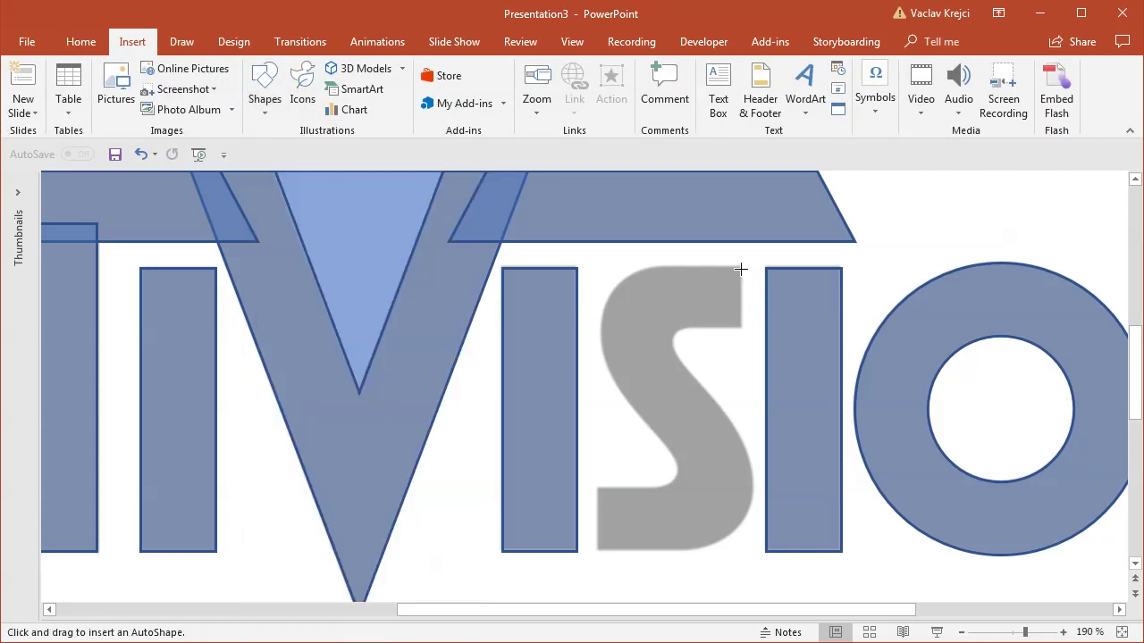
{"action": "mouse_move", "coordinate": [660, 266]}
{"action": "left_mouse_down"}
{"action": "mouse_move", "coordinate": [599, 339]}
{"action": "mouse_move", "coordinate": [697, 492]}
{"action": "mouse_move", "coordinate": [676, 472]}
{"action": "left_mouse_up"}
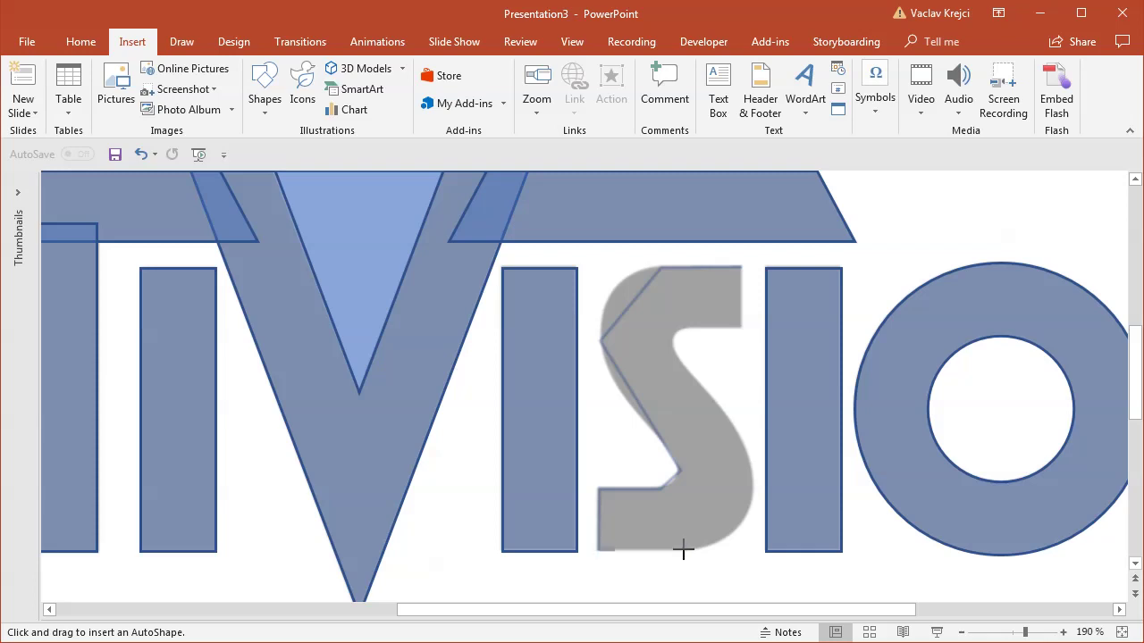
{"action": "left_click", "coordinate": [698, 545]}
{"action": "left_click", "coordinate": [754, 486]}
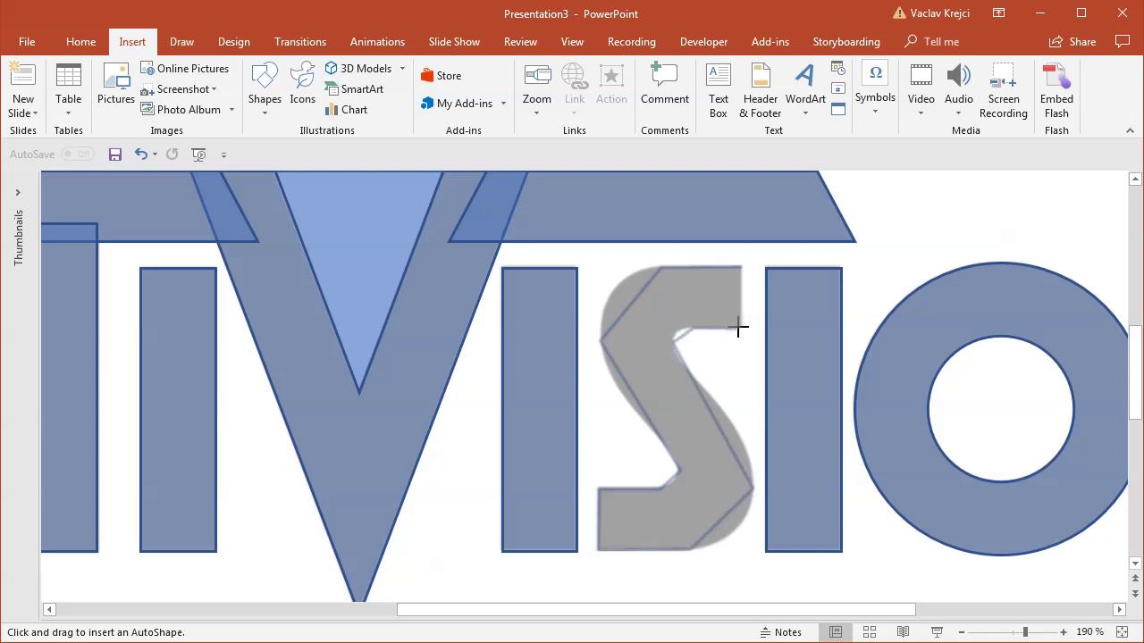
{"action": "left_click", "coordinate": [740, 267]}
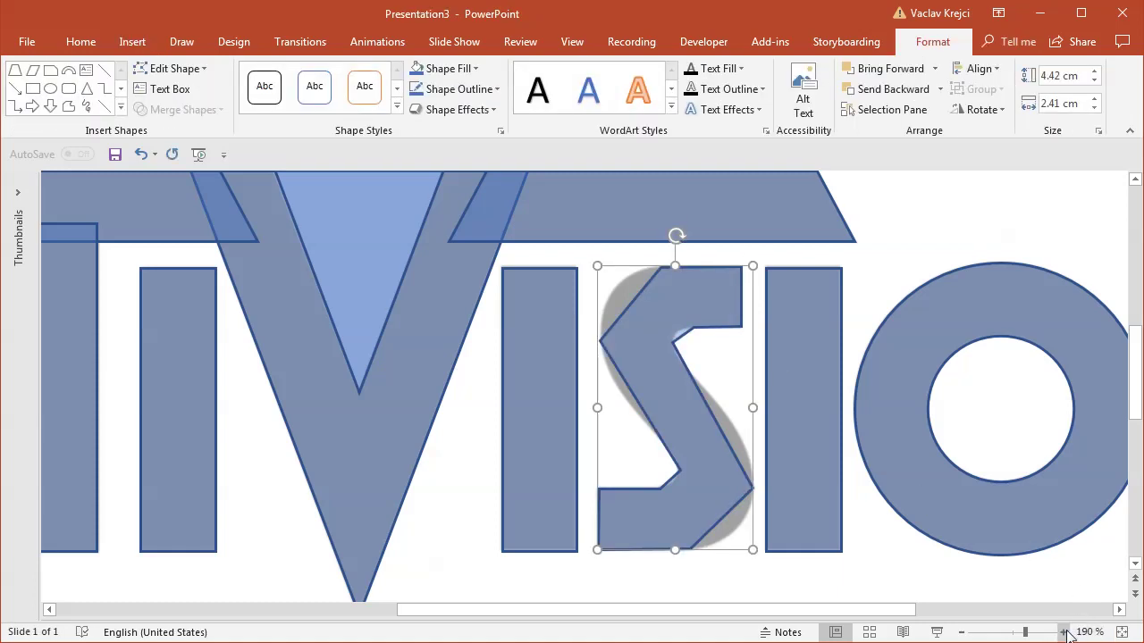
- Zoom in on the S shape and enter Edit Points mode
{"action": "left_click", "coordinate": [1063, 632]}
{"action": "left_click", "coordinate": [1068, 632]}
{"action": "left_click", "coordinate": [1068, 633]}
{"action": "left_click", "coordinate": [1068, 632]}
{"action": "right_click", "coordinate": [552, 304]}
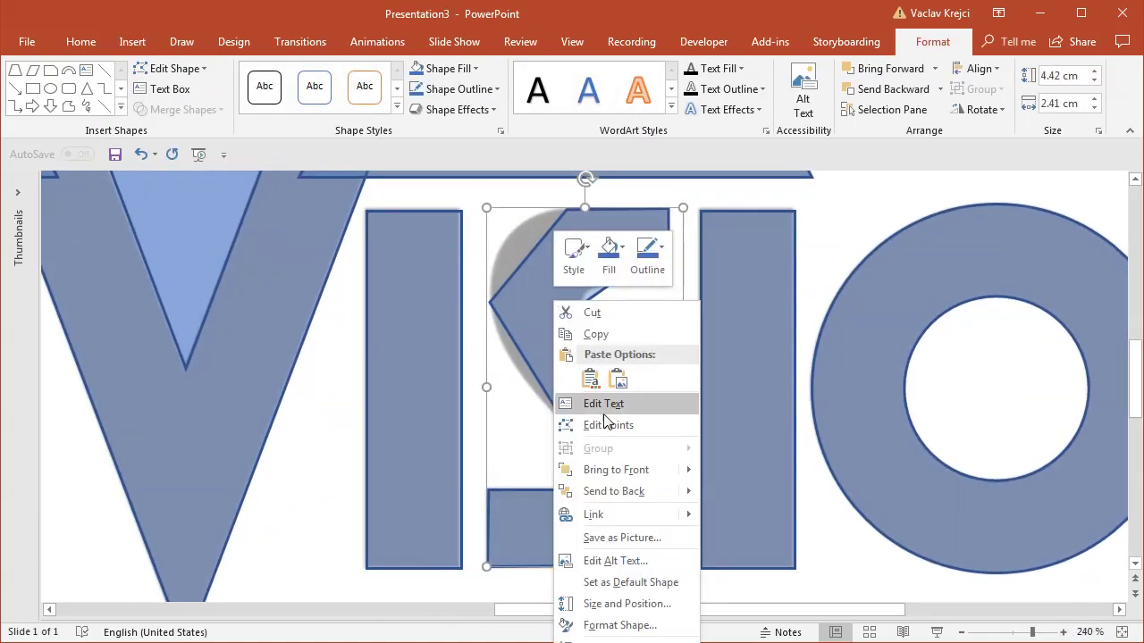
{"action": "left_click", "coordinate": [611, 424]}
- Convert seven of the S's vertices to smooth points
{"action": "right_click", "coordinate": [563, 207]}
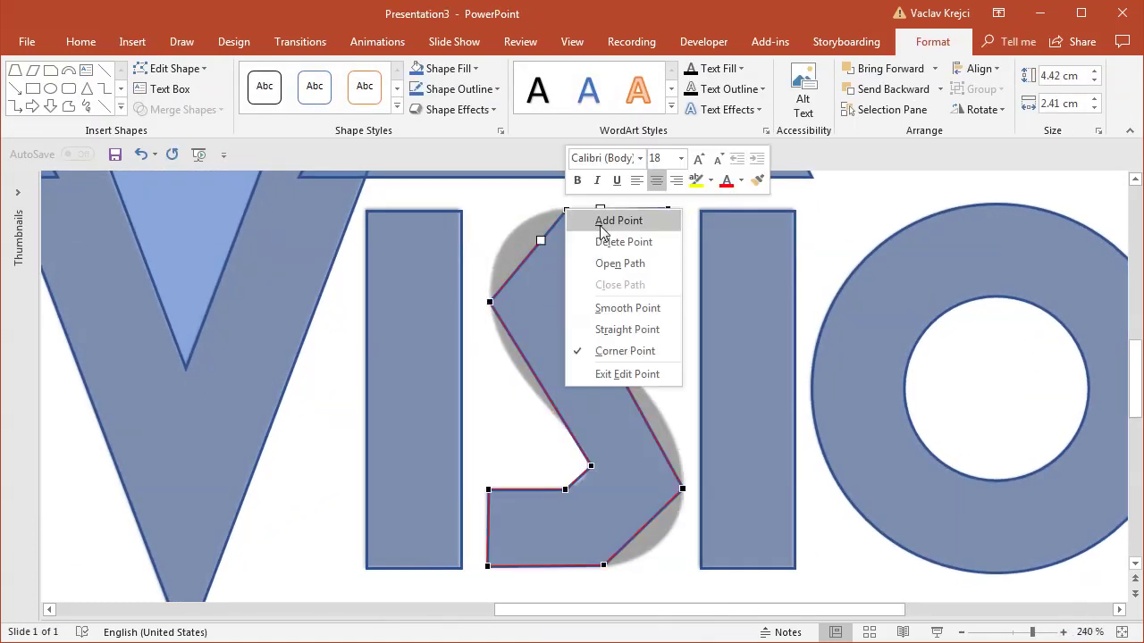
{"action": "left_click", "coordinate": [625, 307]}
{"action": "right_click", "coordinate": [490, 302]}
{"action": "left_click", "coordinate": [539, 399]}
{"action": "right_click", "coordinate": [590, 466]}
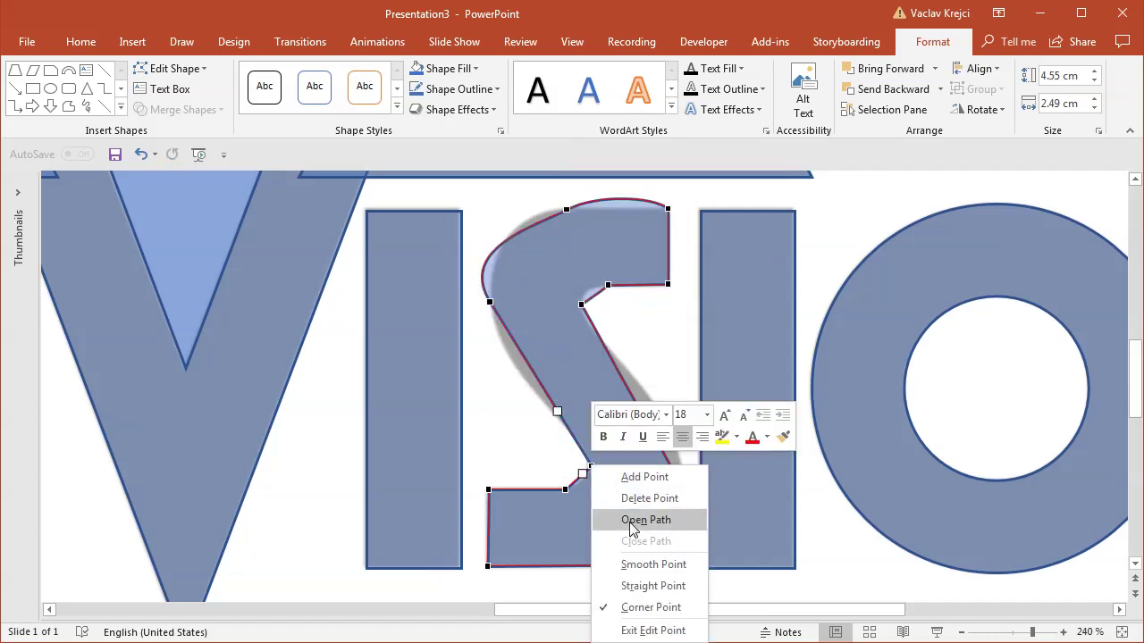
{"action": "left_click", "coordinate": [653, 563]}
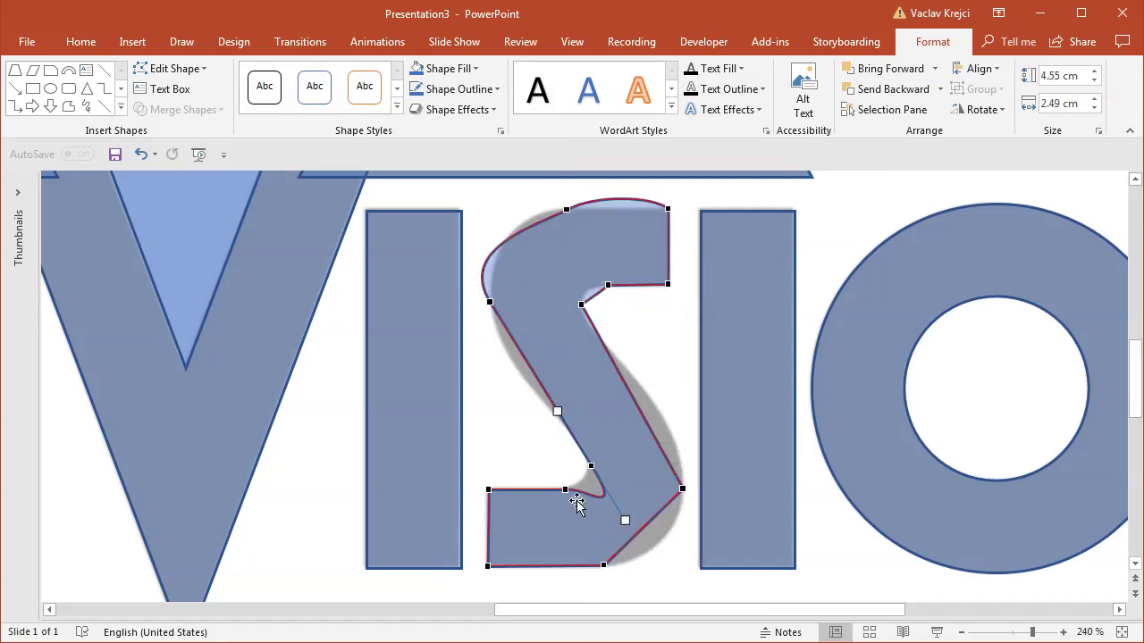
{"action": "right_click", "coordinate": [582, 307]}
{"action": "left_click", "coordinate": [653, 407]}
{"action": "right_click", "coordinate": [683, 489]}
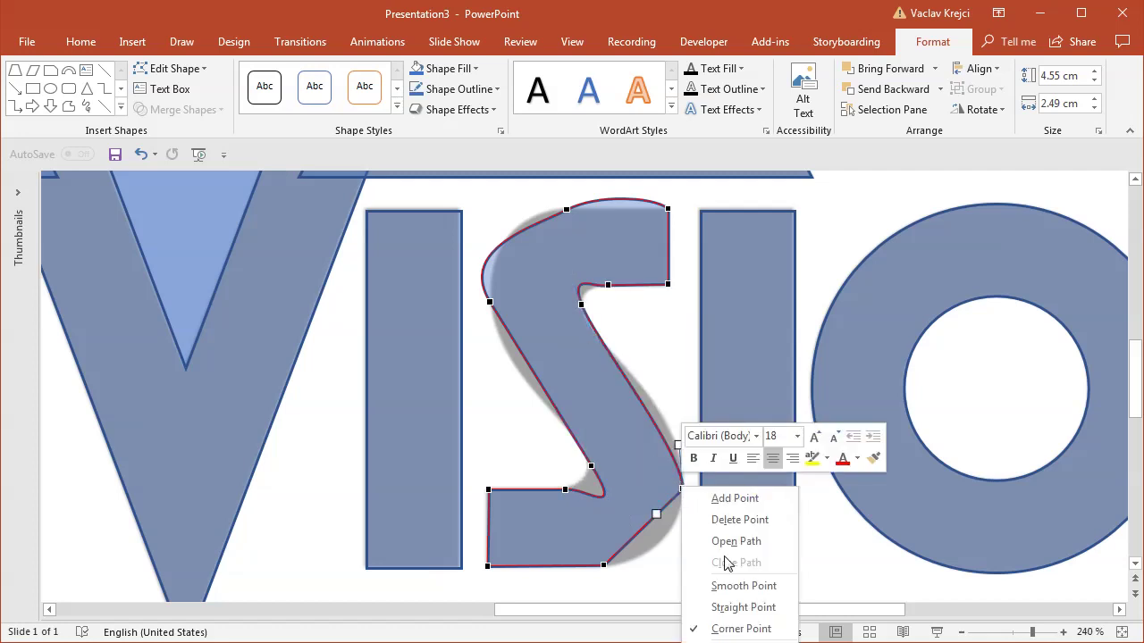
{"action": "left_click", "coordinate": [742, 585]}
{"action": "right_click", "coordinate": [604, 566]}
{"action": "left_click", "coordinate": [675, 579]}
{"action": "right_click", "coordinate": [598, 288]}
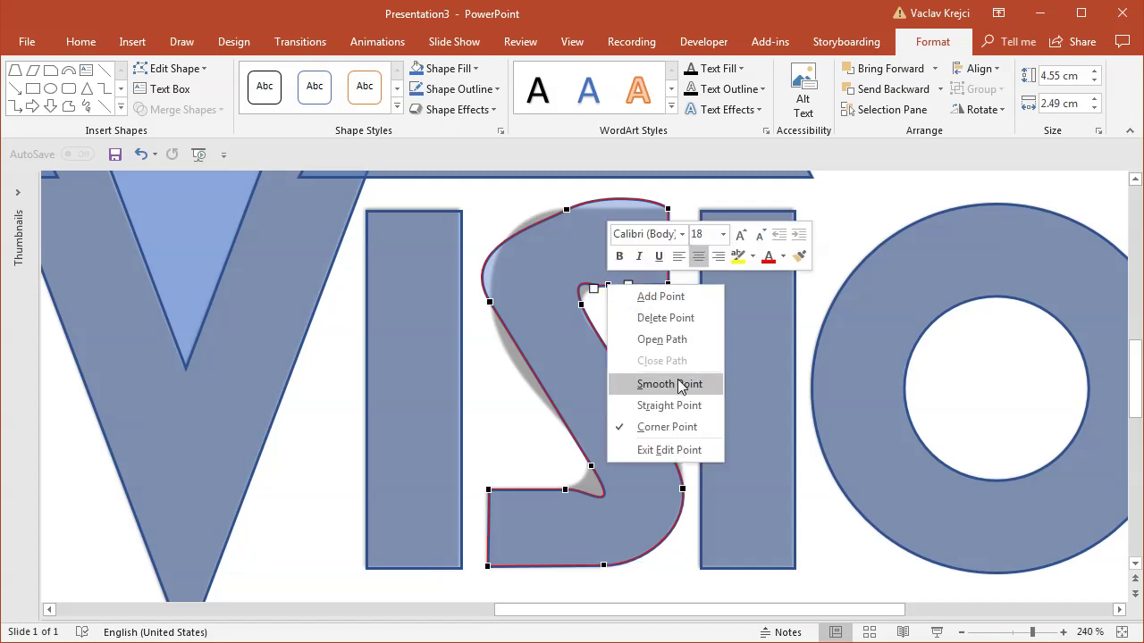
{"action": "left_click", "coordinate": [658, 381]}
- Flatten the S's top edge and tighten its inner bend with the bezier handles
{"action": "left_click", "coordinate": [668, 207]}
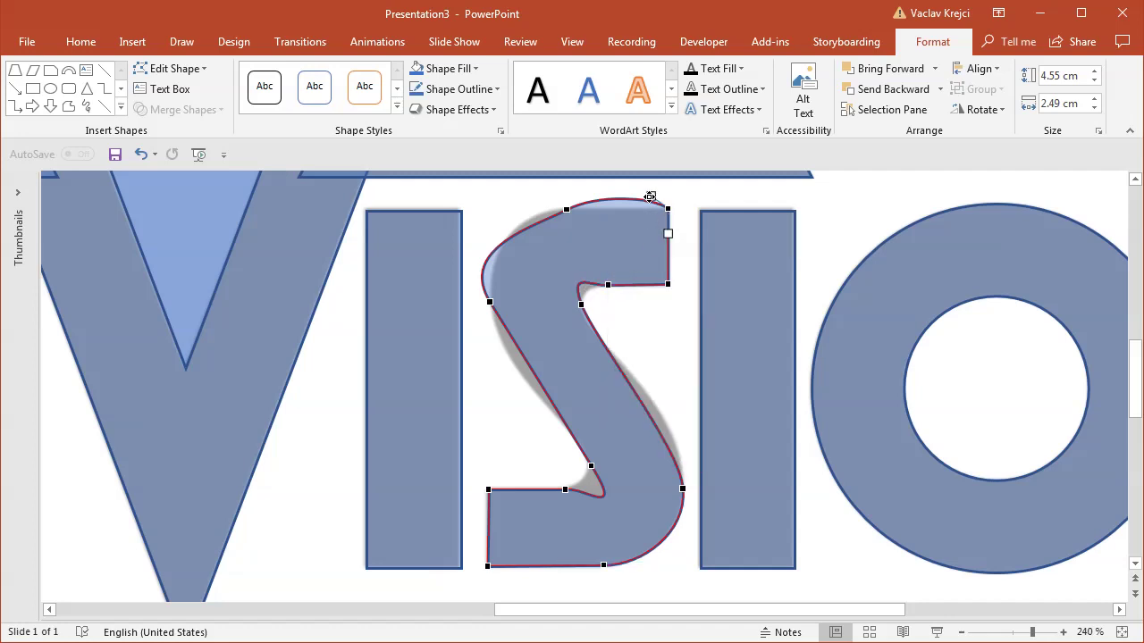
{"action": "left_click_drag", "start_coordinate": [650, 196], "coordinate": [597, 209]}
{"action": "left_click", "coordinate": [591, 202]}
{"action": "left_click_drag", "start_coordinate": [518, 353], "coordinate": [489, 372]}
{"action": "left_click", "coordinate": [590, 469]}
{"action": "left_click_drag", "start_coordinate": [621, 513], "coordinate": [587, 495]}
{"action": "left_click", "coordinate": [566, 490]}
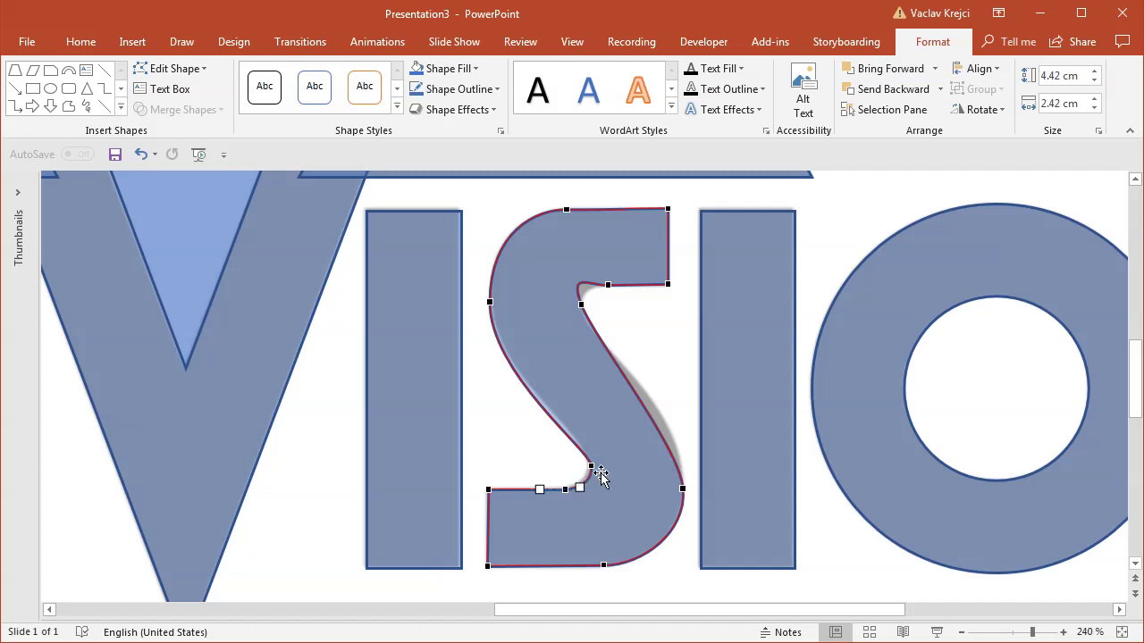
- Reshape the S's right curve and upper and lower inner curves, then exit point editing
{"action": "left_click", "coordinate": [679, 490]}
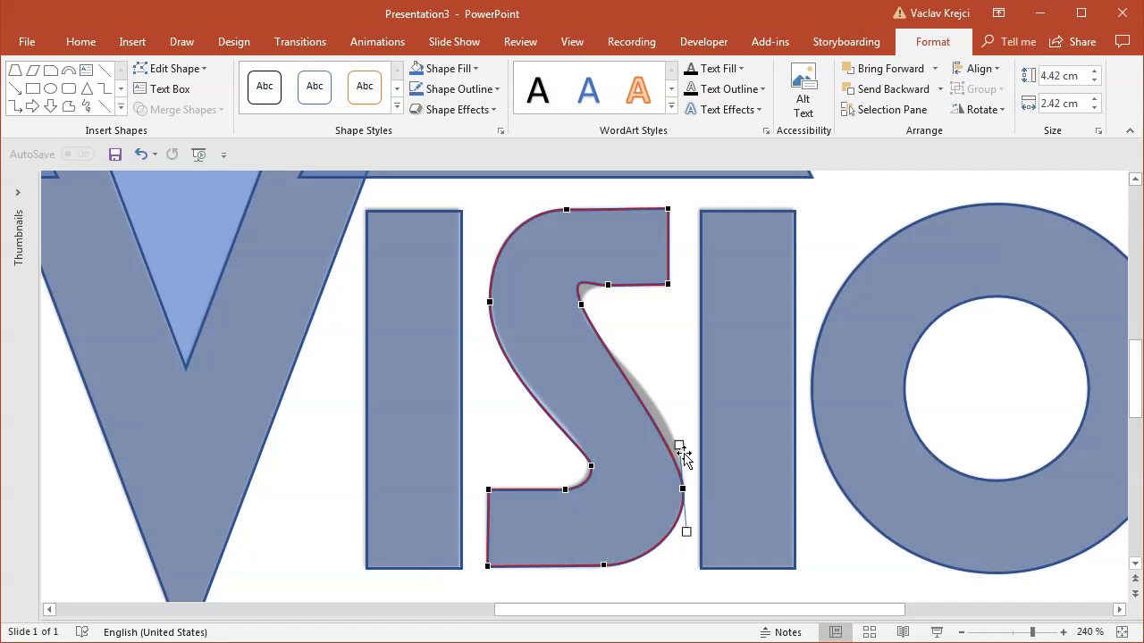
{"action": "mouse_move", "coordinate": [682, 441]}
{"action": "left_mouse_down"}
{"action": "mouse_move", "coordinate": [679, 408]}
{"action": "mouse_move", "coordinate": [683, 425]}
{"action": "left_mouse_up"}
{"action": "left_click", "coordinate": [583, 303]}
{"action": "left_click_drag", "start_coordinate": [586, 340], "coordinate": [581, 318]}
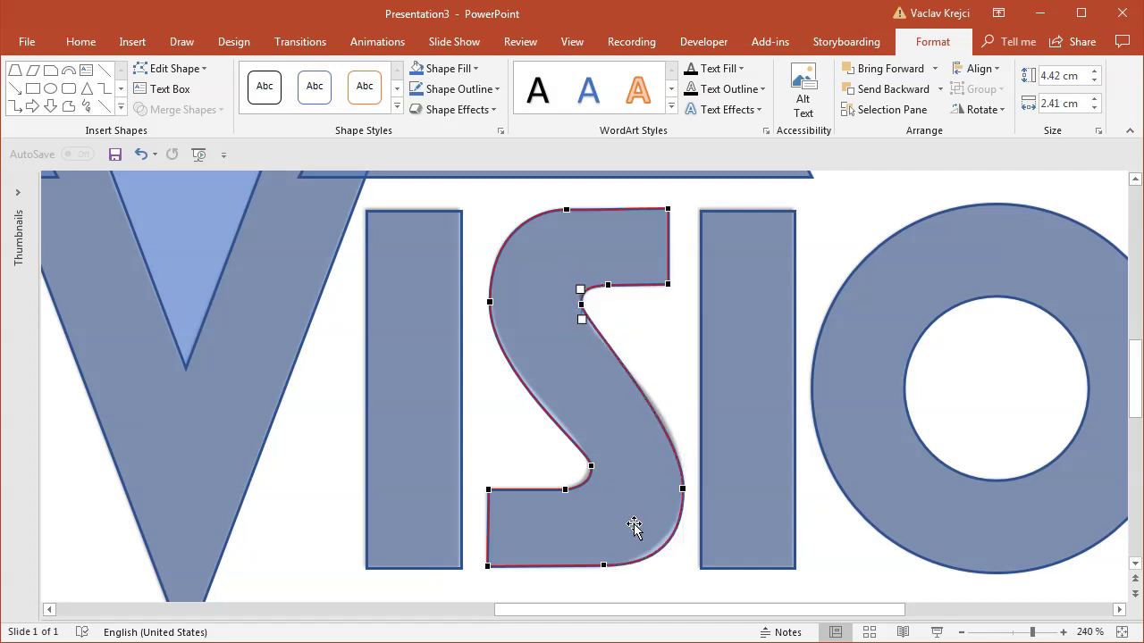
{"action": "left_click", "coordinate": [591, 465]}
{"action": "left_click_drag", "start_coordinate": [591, 453], "coordinate": [592, 441]}
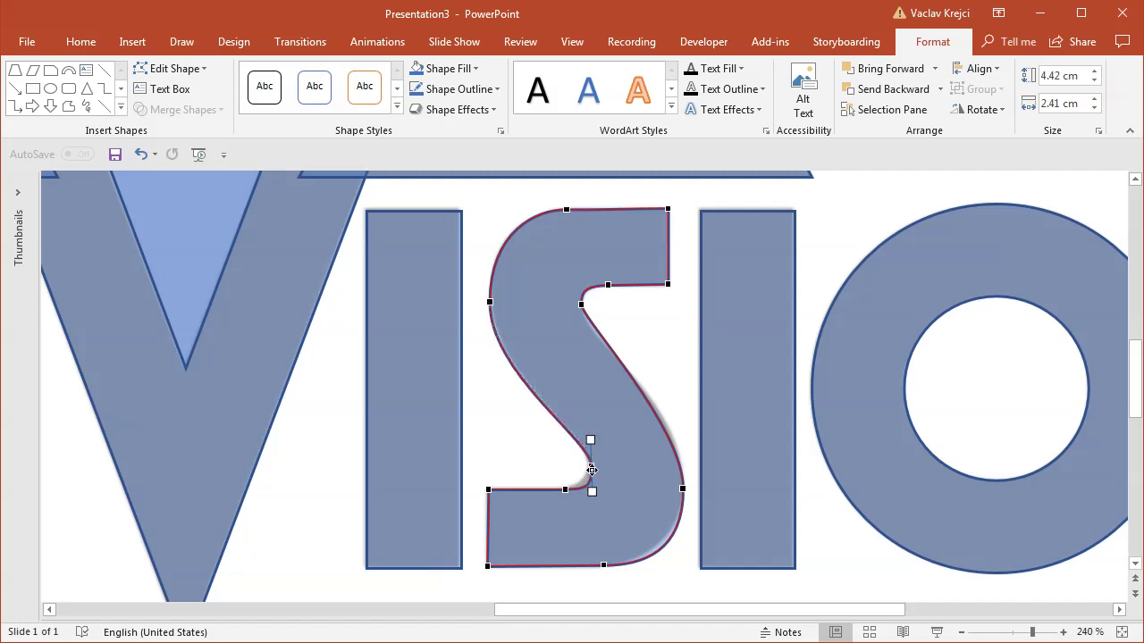
{"action": "left_click", "coordinate": [641, 346]}
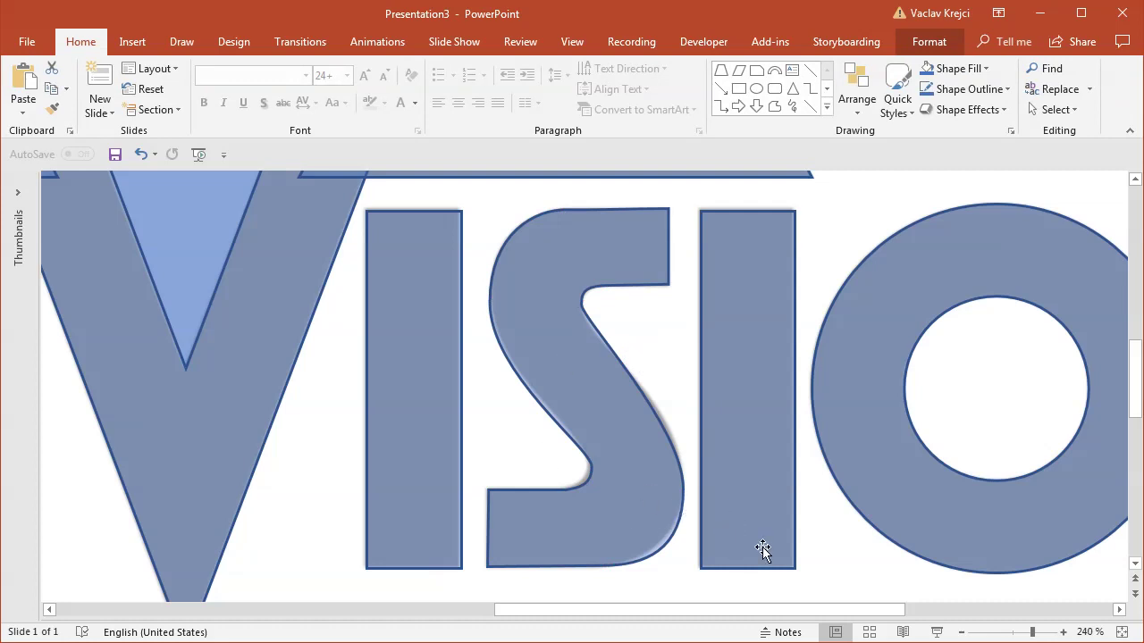
{"action": "left_click", "coordinate": [1012, 637]}
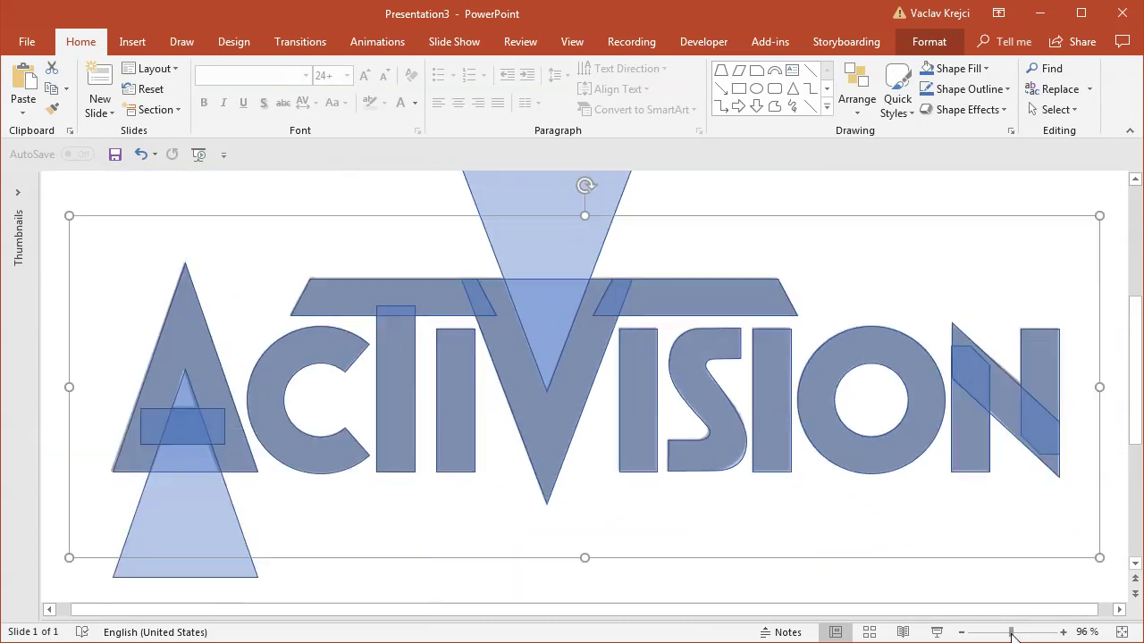
- Hide Picture 2 from the Selection Pane, then select the A's large triangle
{"action": "left_click", "coordinate": [961, 633]}
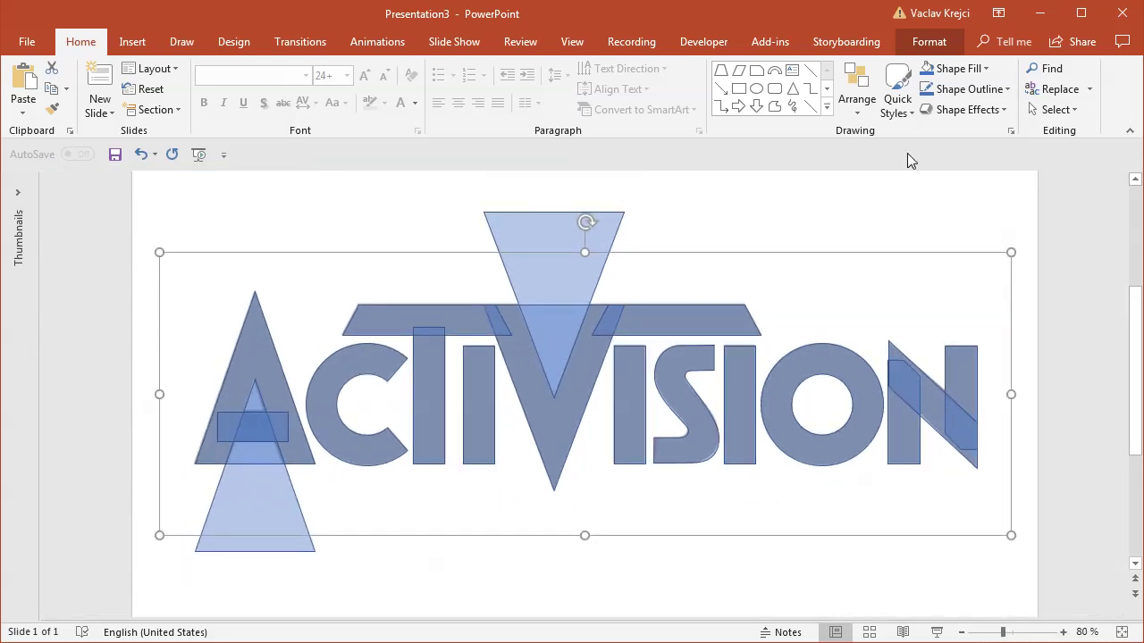
{"action": "left_click", "coordinate": [1058, 109]}
{"action": "left_click", "coordinate": [1028, 172]}
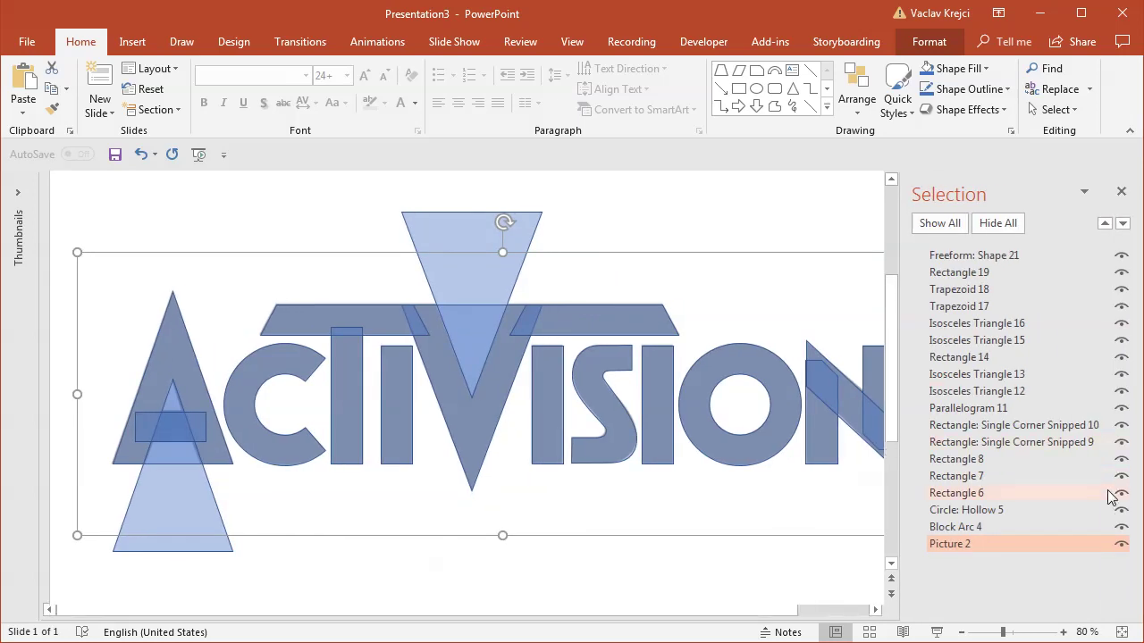
{"action": "left_click", "coordinate": [1121, 543]}
{"action": "left_click", "coordinate": [1122, 193]}
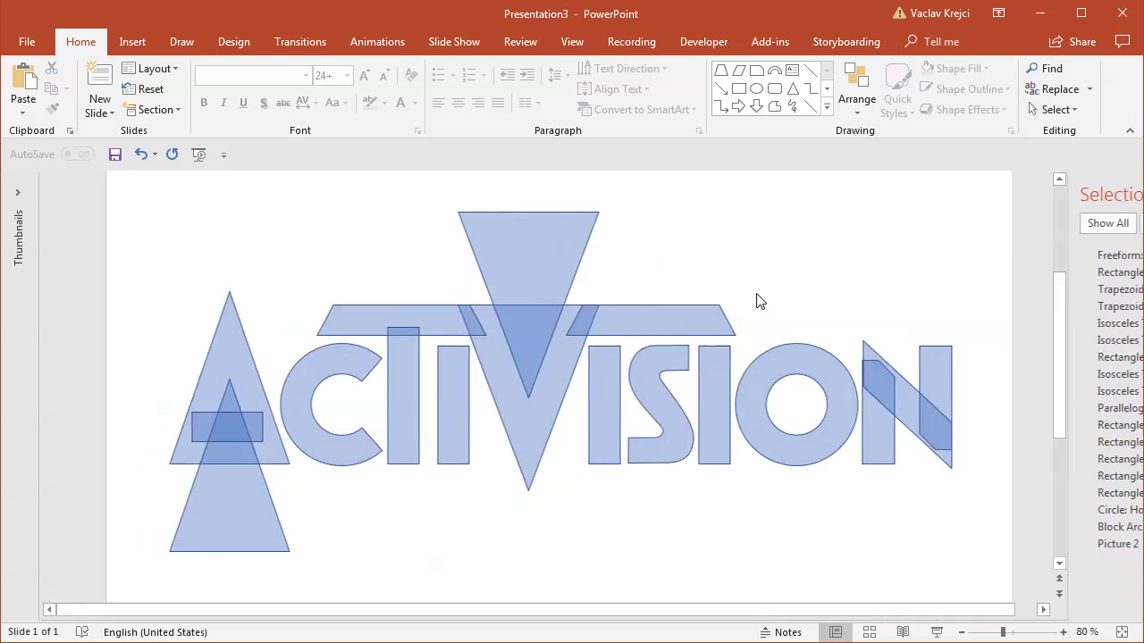
{"action": "left_click", "coordinate": [267, 420]}
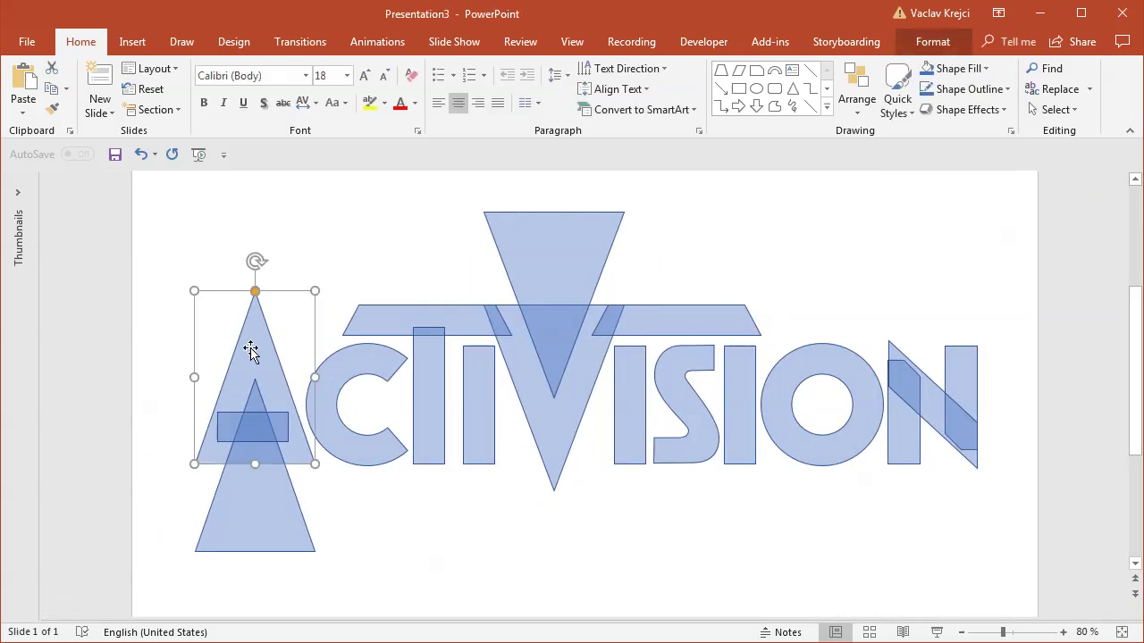
- Subtract the lower triangle from the A's upper triangle, then union the crossbar into the A
{"action": "left_click", "coordinate": [279, 517], "text": "shift"}
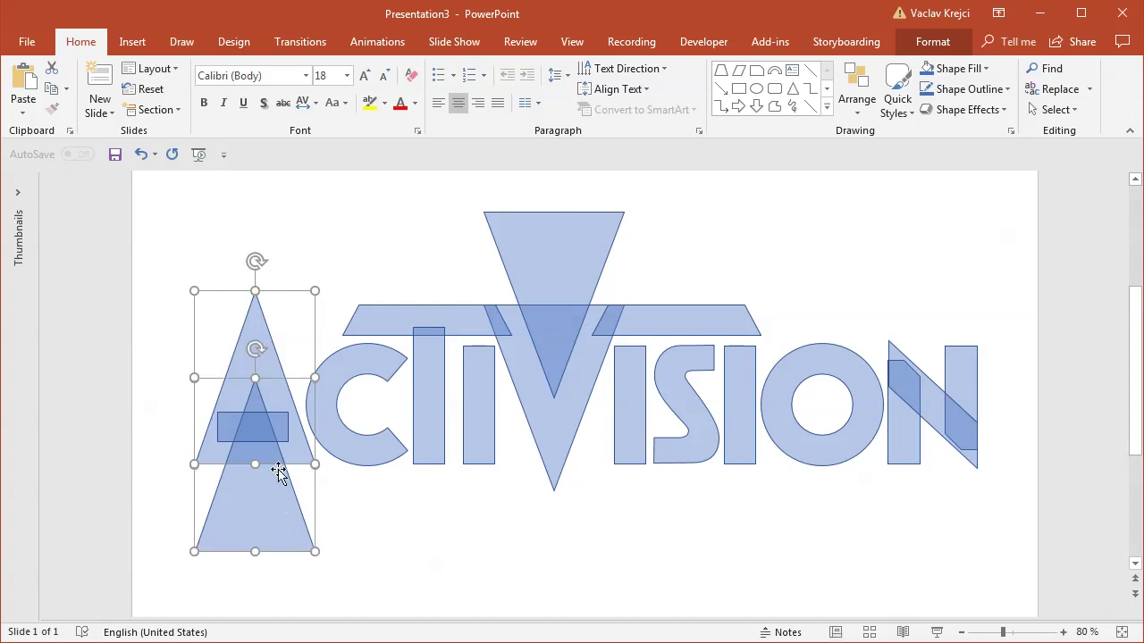
{"action": "left_click", "coordinate": [931, 42]}
{"action": "left_click", "coordinate": [199, 109]}
{"action": "left_click", "coordinate": [178, 219]}
{"action": "left_click", "coordinate": [252, 426], "text": "shift"}
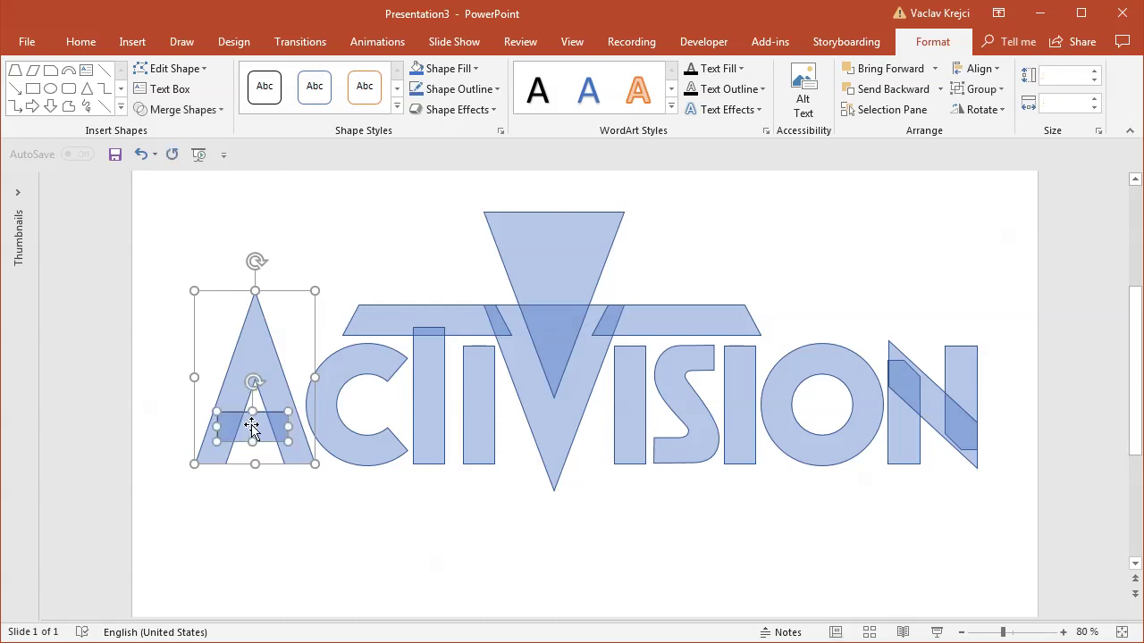
{"action": "left_click", "coordinate": [179, 109]}
{"action": "left_click", "coordinate": [171, 134]}
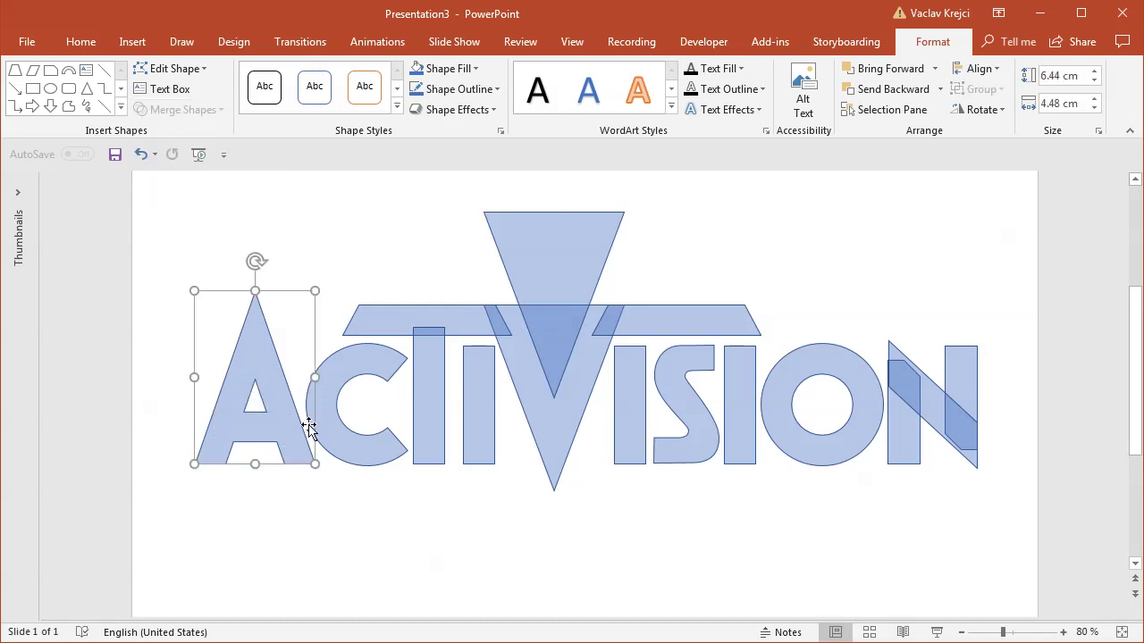
- Subtract the upper inverted triangle from the V triangle
{"action": "left_click", "coordinate": [424, 370]}
{"action": "left_click", "coordinate": [522, 382]}
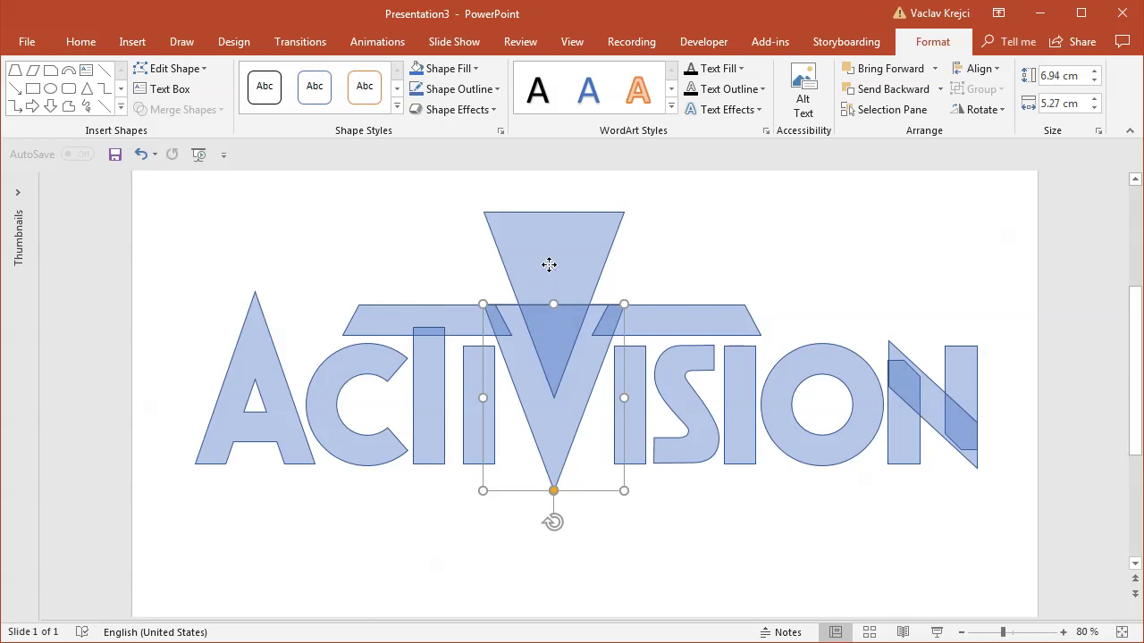
{"action": "left_click", "coordinate": [549, 263], "text": "shift"}
{"action": "left_click", "coordinate": [192, 110]}
{"action": "left_click", "coordinate": [180, 218]}
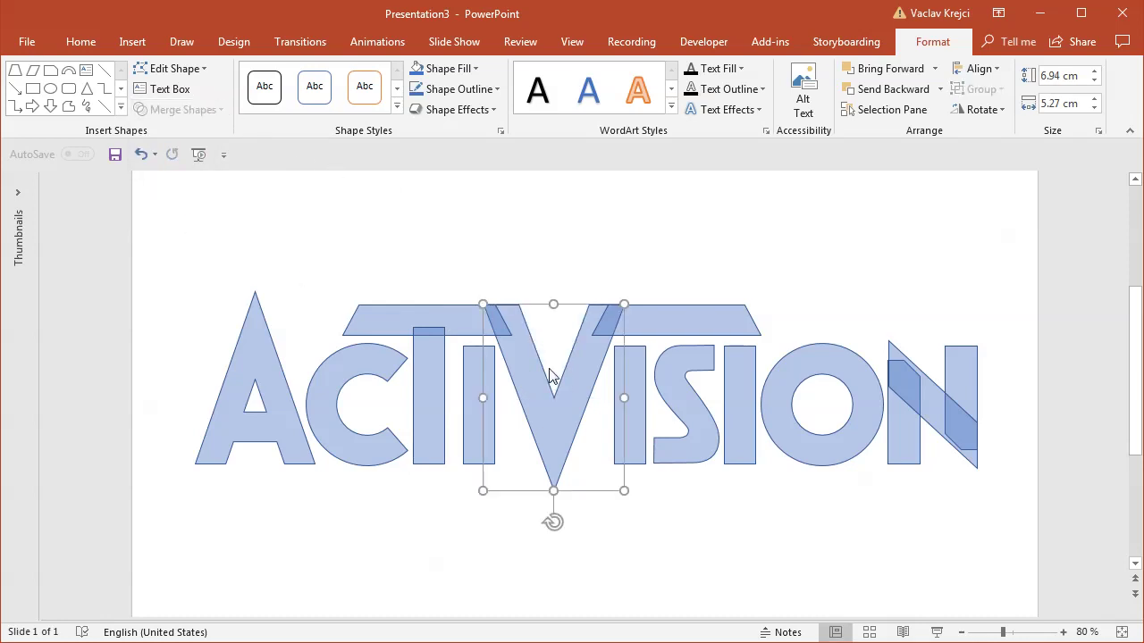
- Union the V with the left and right T-bars and the I stem
{"action": "left_click", "coordinate": [437, 317], "text": "shift"}
{"action": "left_click", "coordinate": [434, 369], "text": "shift"}
{"action": "left_click", "coordinate": [656, 327], "text": "shift"}
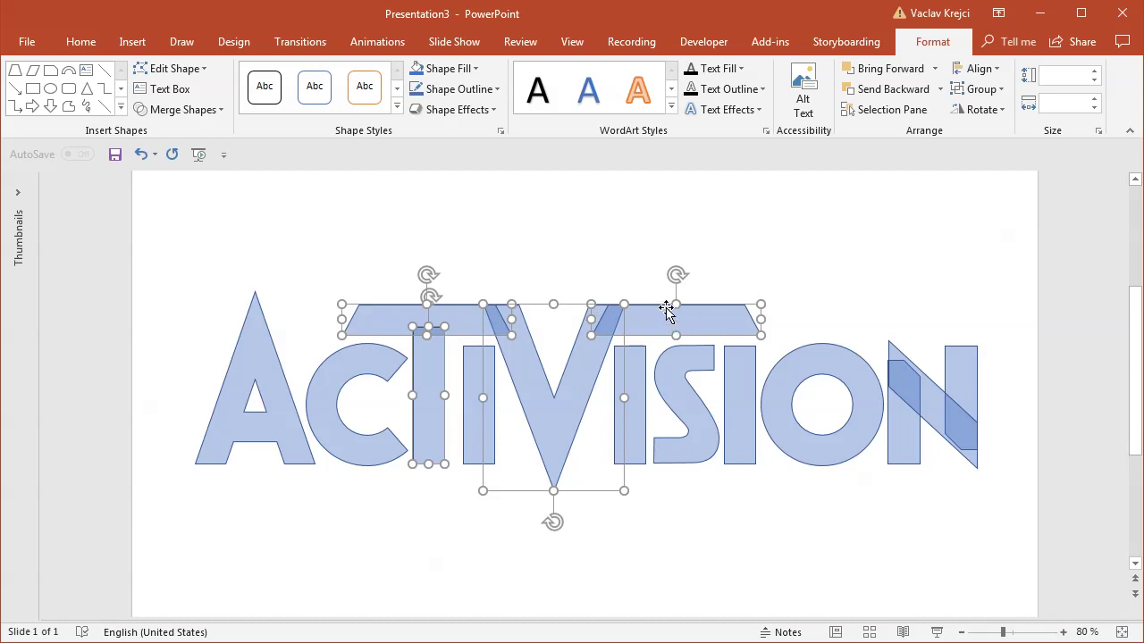
{"action": "left_click", "coordinate": [184, 114]}
{"action": "left_click", "coordinate": [176, 132]}
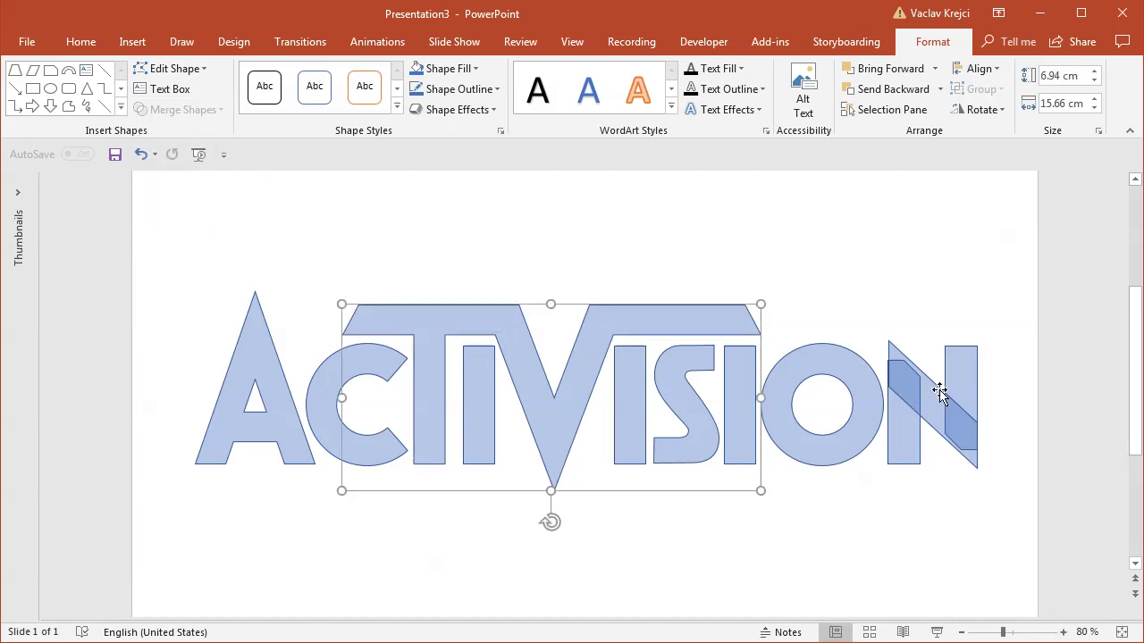
- Union the N's right stem and left part, then marquee-select all letter shapes
{"action": "left_click", "coordinate": [943, 396]}
{"action": "left_click", "coordinate": [928, 412], "text": "shift"}
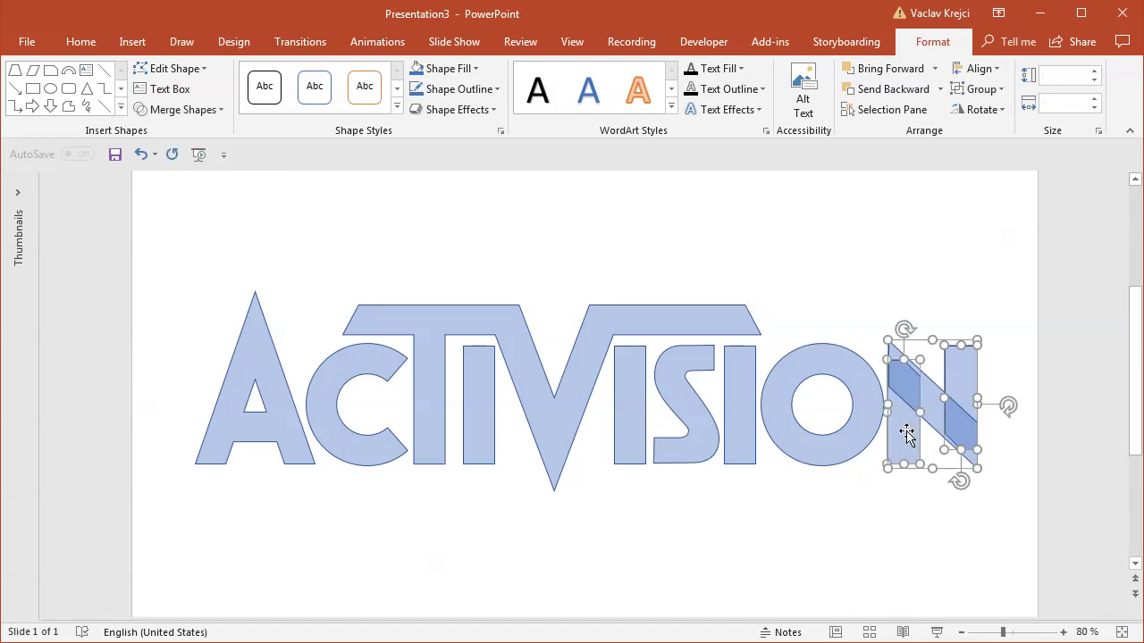
{"action": "left_click", "coordinate": [178, 109]}
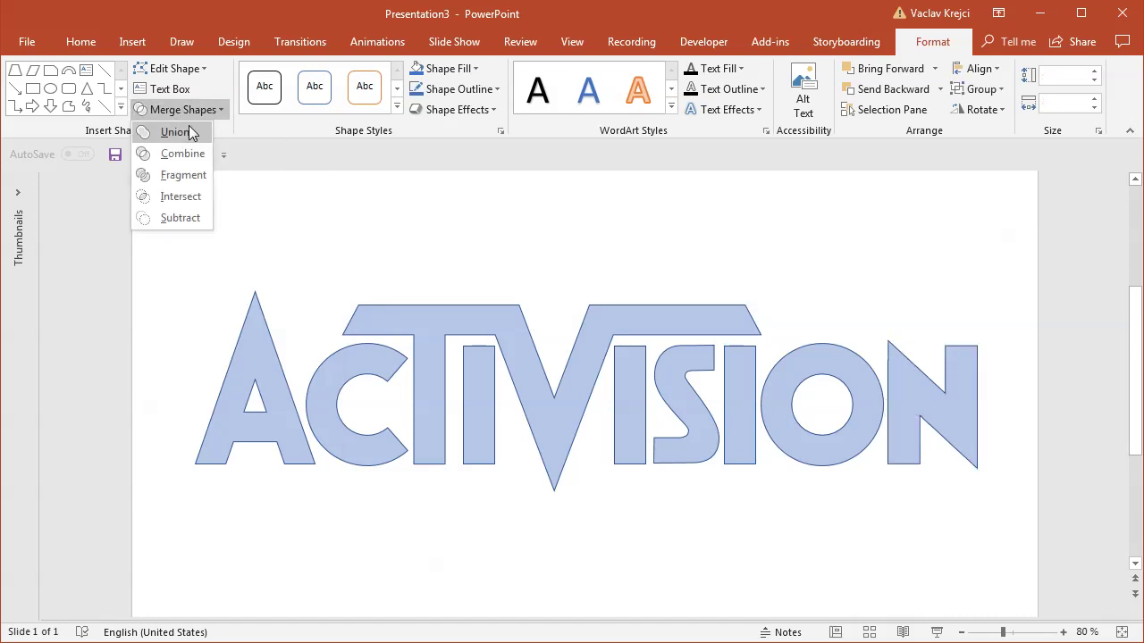
{"action": "left_click", "coordinate": [189, 131]}
{"action": "left_click", "coordinate": [1010, 368]}
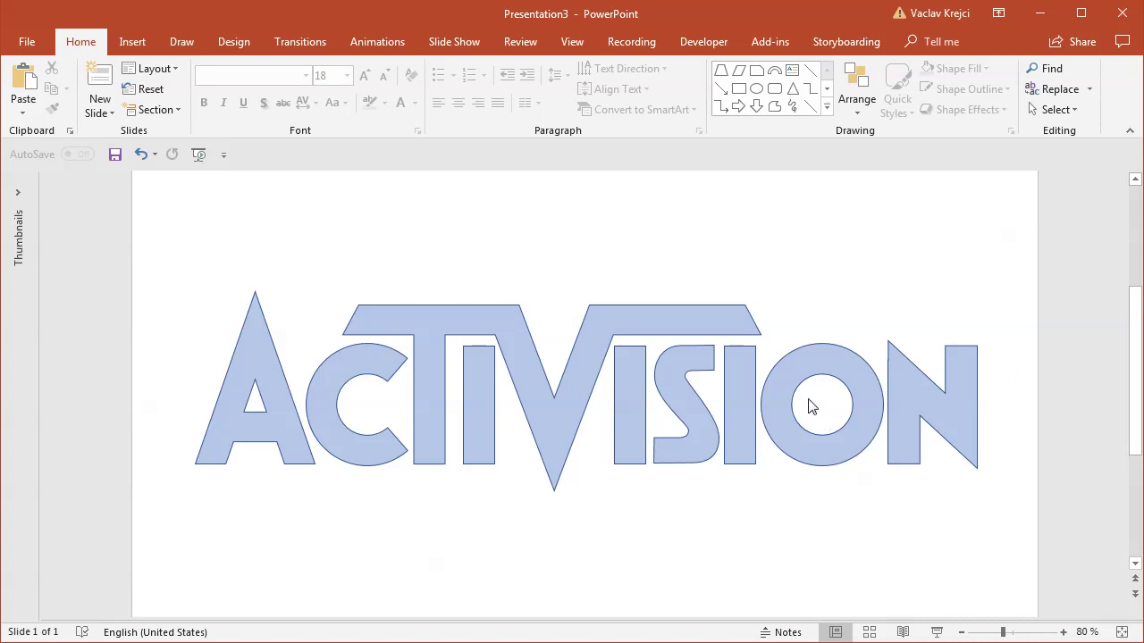
{"action": "left_click_drag", "start_coordinate": [164, 238], "coordinate": [1045, 516]}
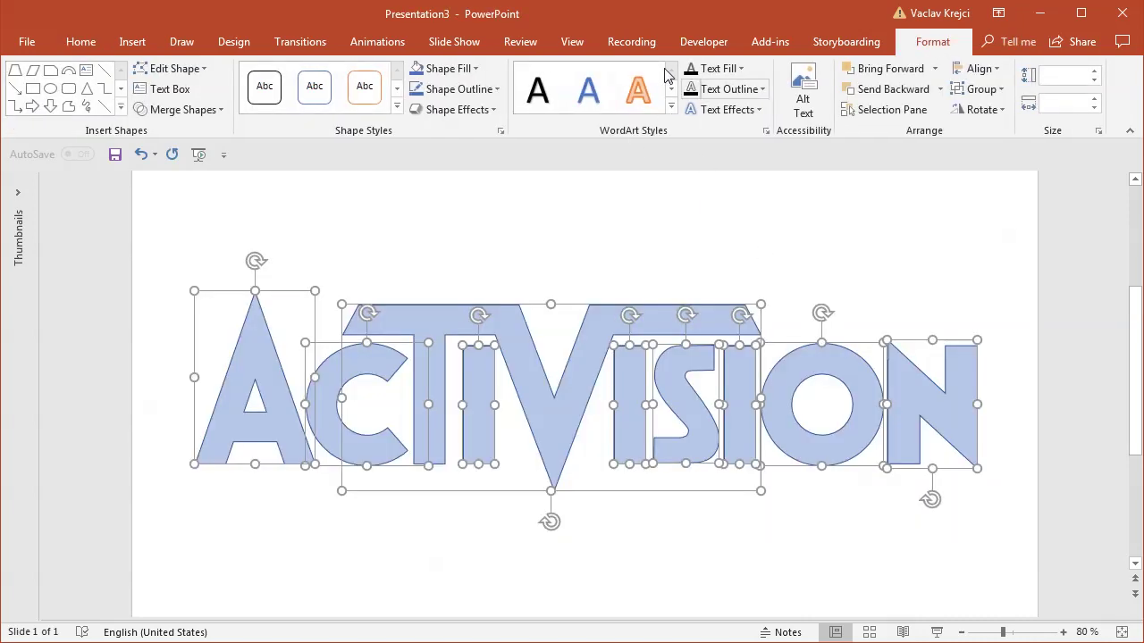
- Fill all the letters solid black through More Fill Colors and give them no outline
{"action": "left_click", "coordinate": [444, 69]}
{"action": "left_click", "coordinate": [432, 113]}
{"action": "left_click", "coordinate": [442, 71]}
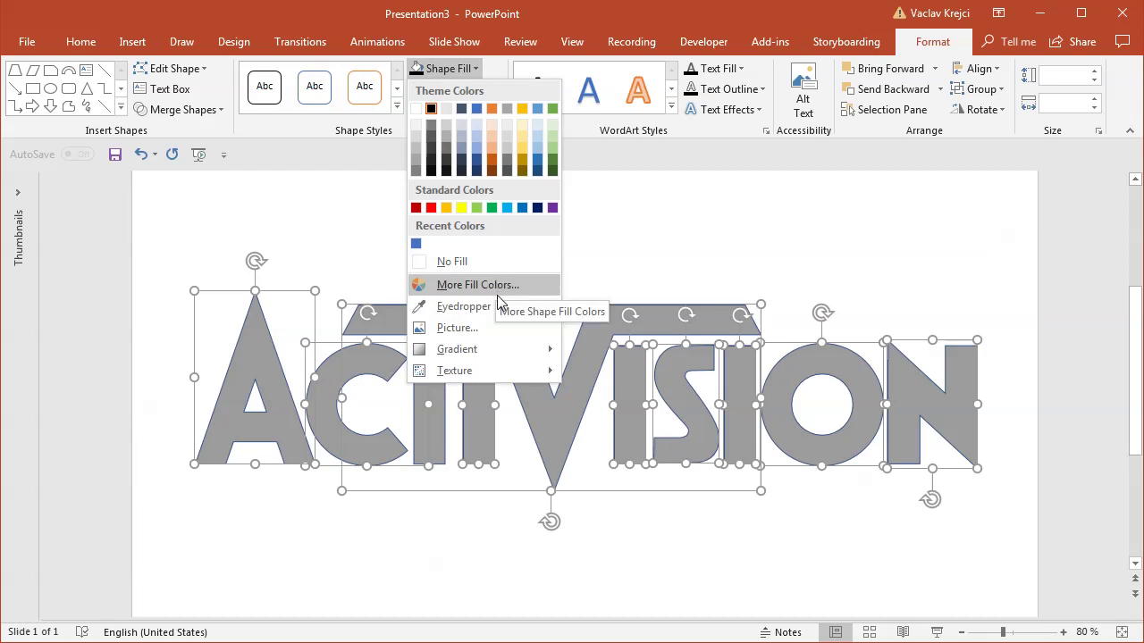
{"action": "left_click", "coordinate": [498, 288]}
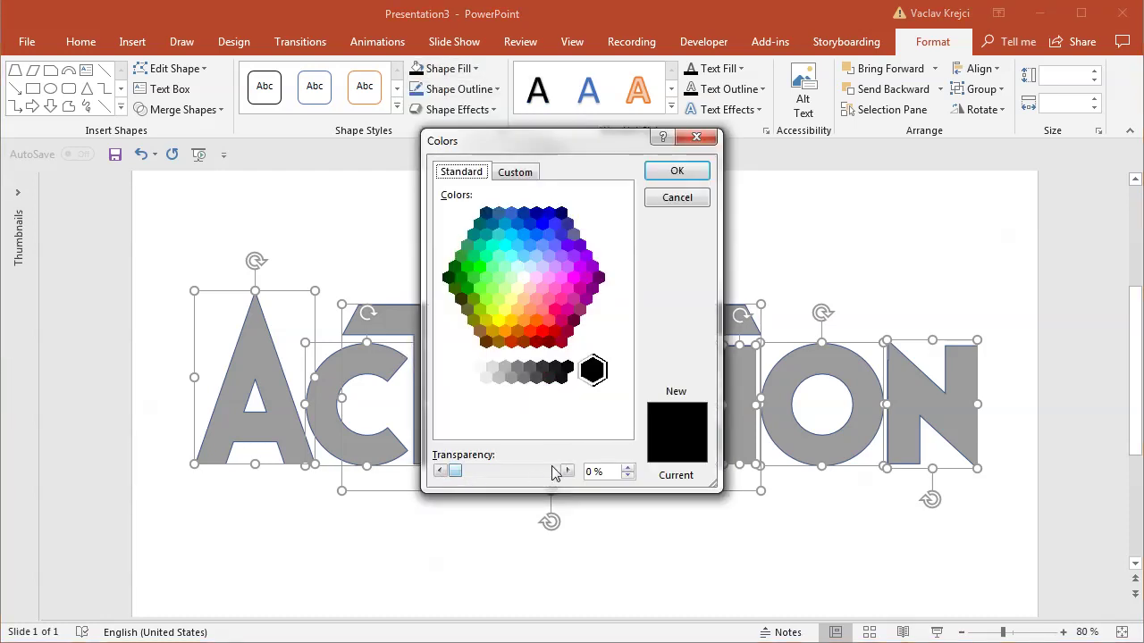
{"action": "left_click", "coordinate": [676, 171]}
{"action": "left_click", "coordinate": [456, 89]}
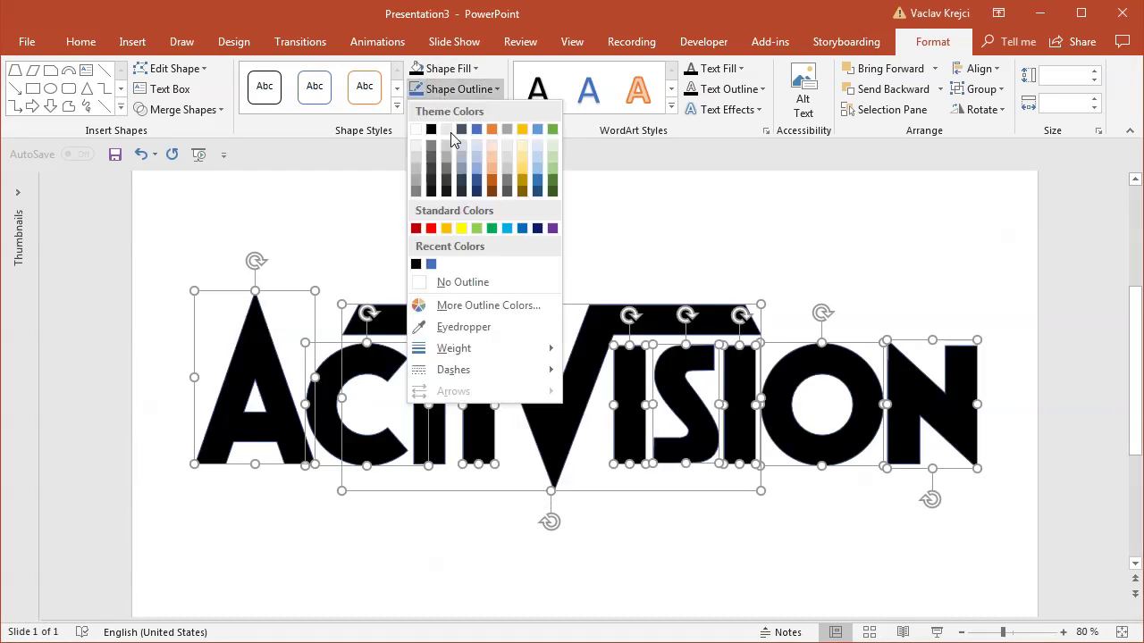
{"action": "left_click", "coordinate": [491, 286]}
- Group the letters into one logo and unhide Picture 2 in the Selection Pane
{"action": "left_click", "coordinate": [1112, 632]}
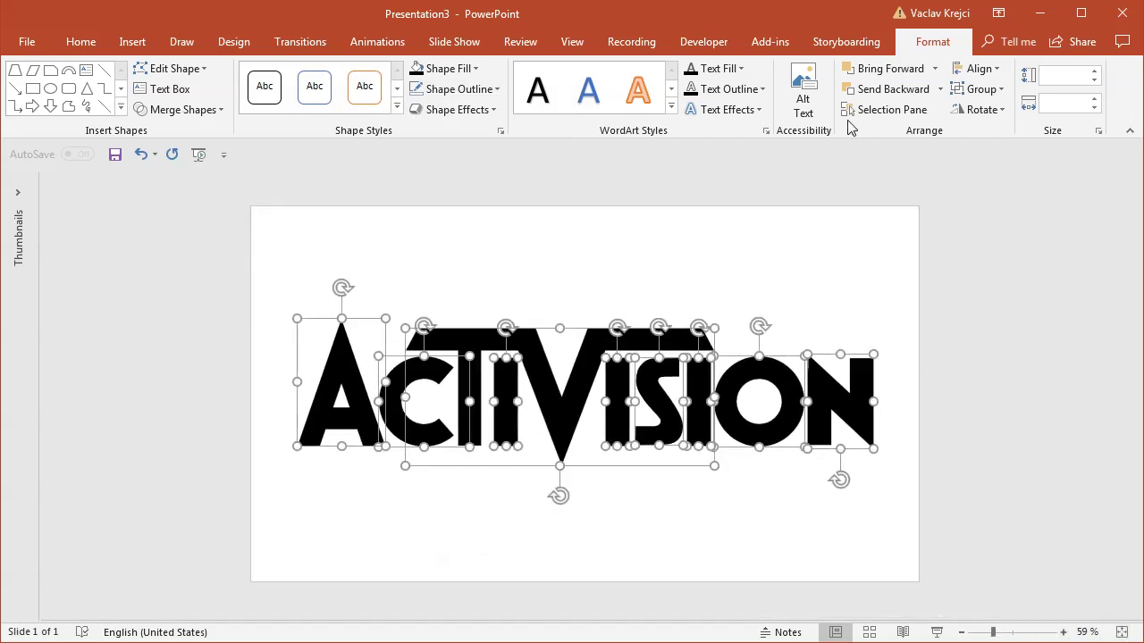
{"action": "left_click", "coordinate": [980, 90]}
{"action": "left_click", "coordinate": [992, 111]}
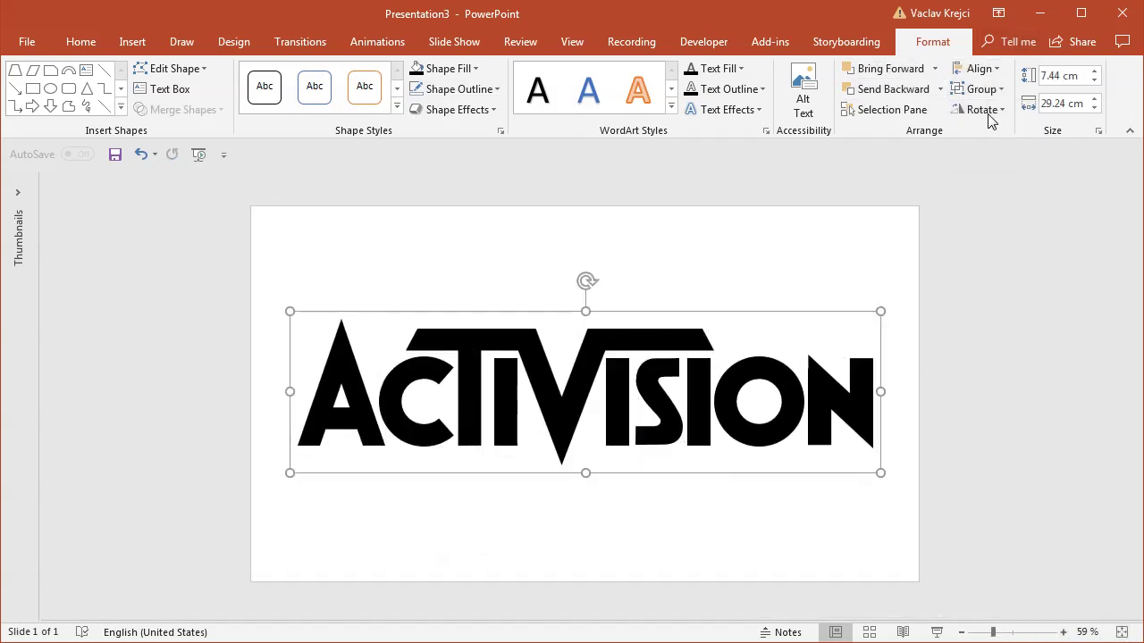
{"action": "left_click", "coordinate": [80, 42]}
{"action": "left_click", "coordinate": [1072, 113]}
{"action": "left_click", "coordinate": [1075, 181]}
{"action": "left_click", "coordinate": [1122, 426]}
{"action": "left_click", "coordinate": [1121, 427]}
{"action": "left_click", "coordinate": [919, 255]}
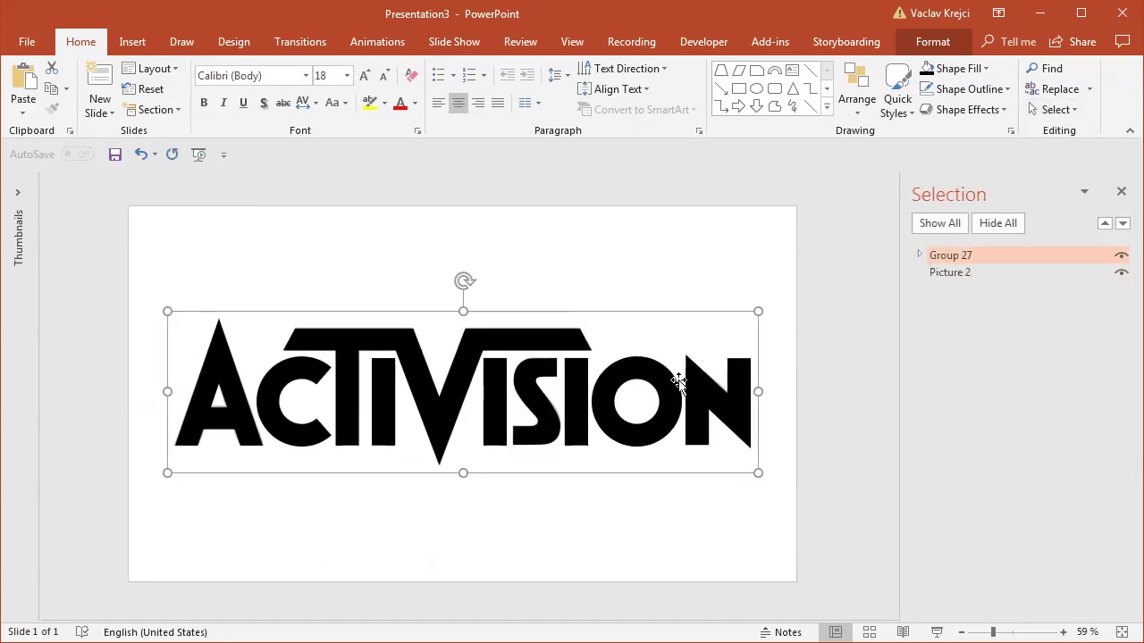
- Move the black logo group down and the reference picture above it
{"action": "left_click_drag", "start_coordinate": [679, 382], "coordinate": [686, 479]}
{"action": "left_click", "coordinate": [595, 334]}
{"action": "left_click_drag", "start_coordinate": [595, 334], "coordinate": [604, 257]}
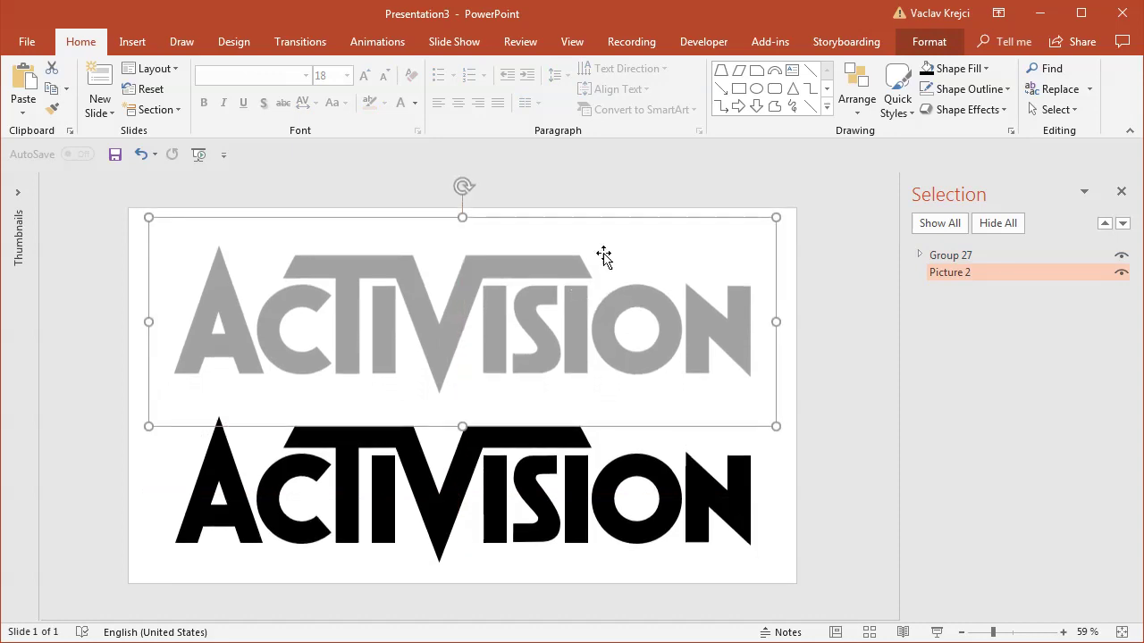
- Turn the reference picture black with an artistic effect and close the Selection Pane
{"action": "left_click", "coordinate": [933, 42]}
{"action": "left_click", "coordinate": [148, 115]}
{"action": "left_click", "coordinate": [147, 111]}
{"action": "left_click", "coordinate": [798, 357]}
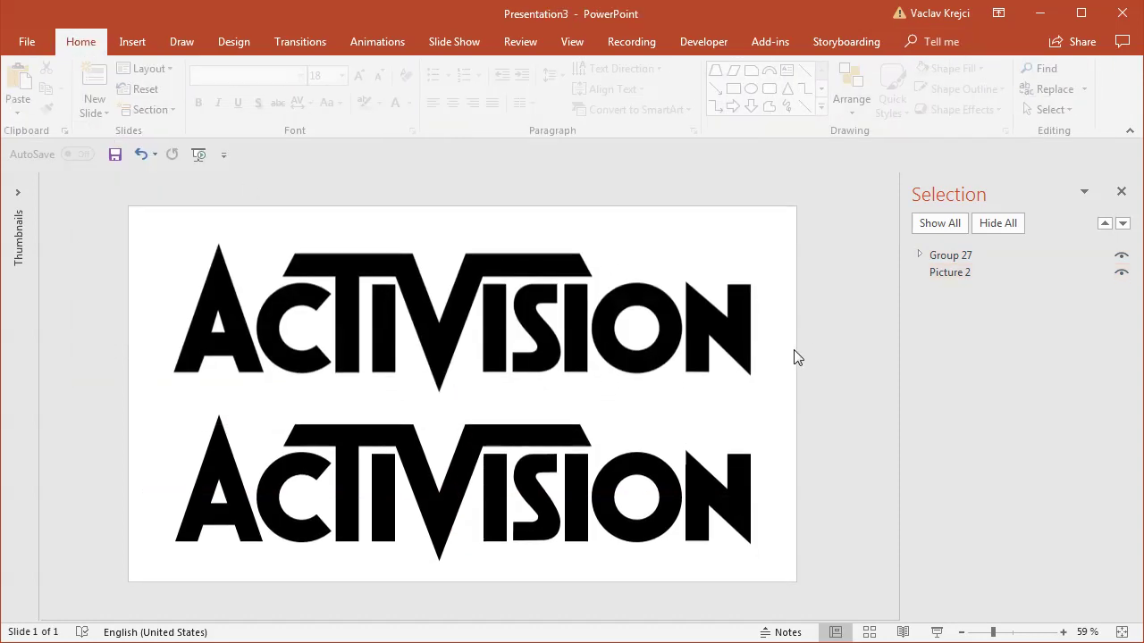
{"action": "left_click", "coordinate": [1121, 192]}
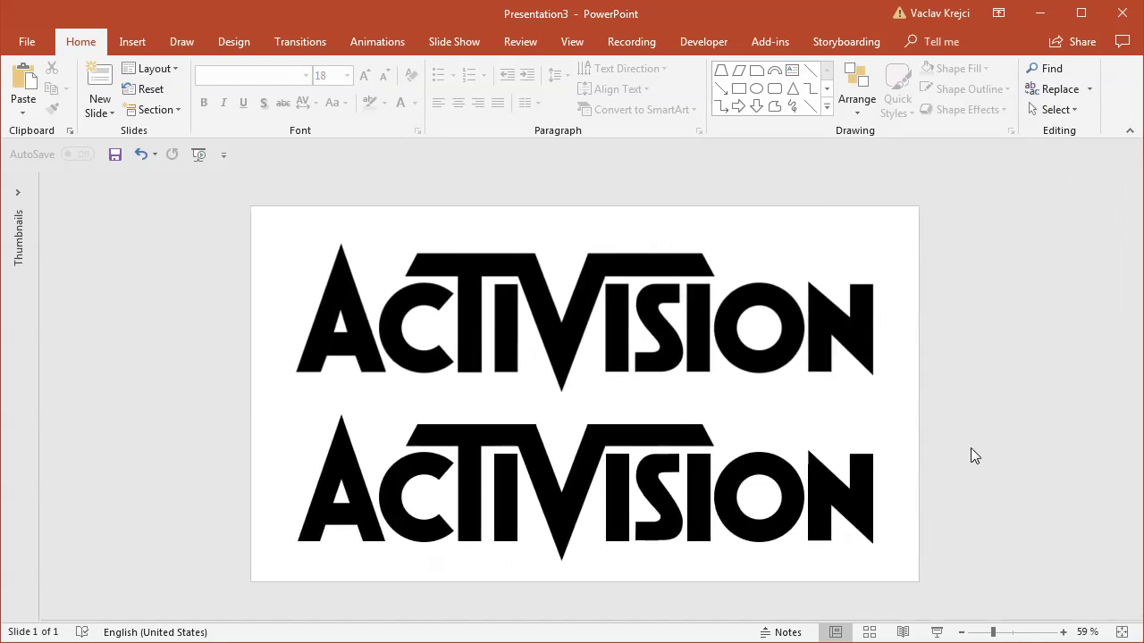
{"action": "left_click", "coordinate": [1061, 632]}
{"action": "left_click", "coordinate": [1061, 632]}
{"action": "left_click", "coordinate": [1061, 633]}
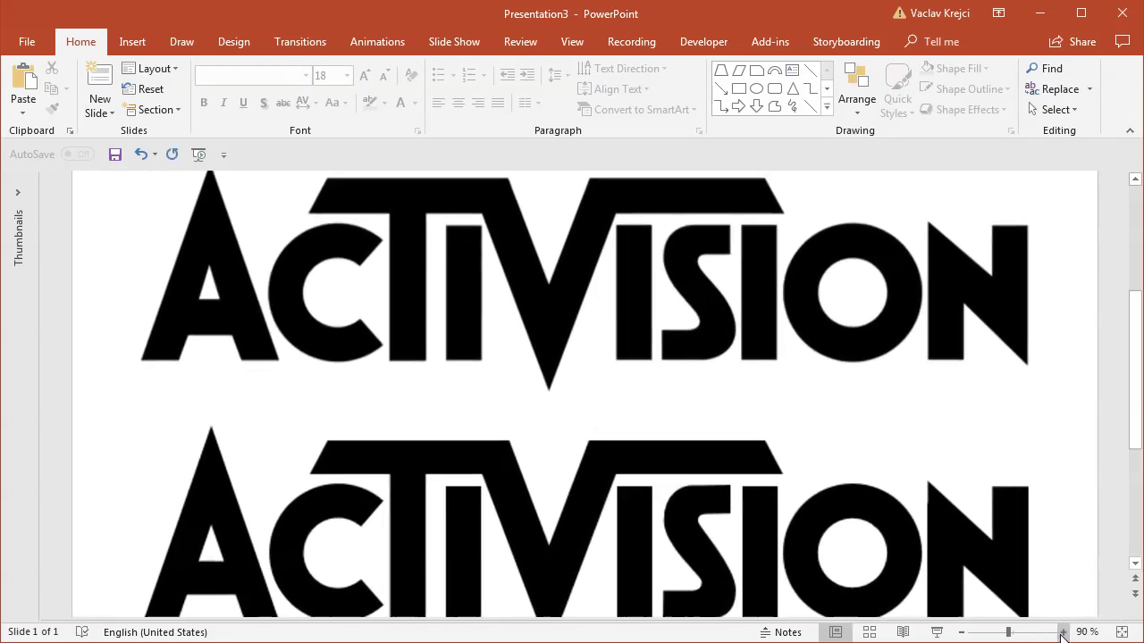
{"action": "left_click", "coordinate": [961, 632]}
{"action": "left_click", "coordinate": [962, 632]}
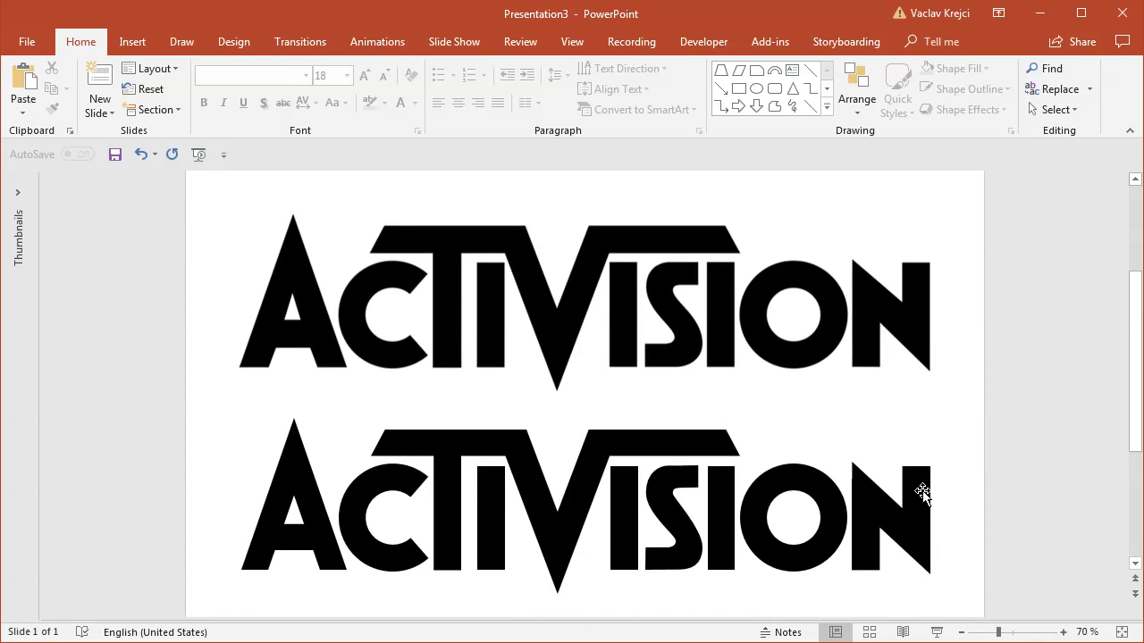